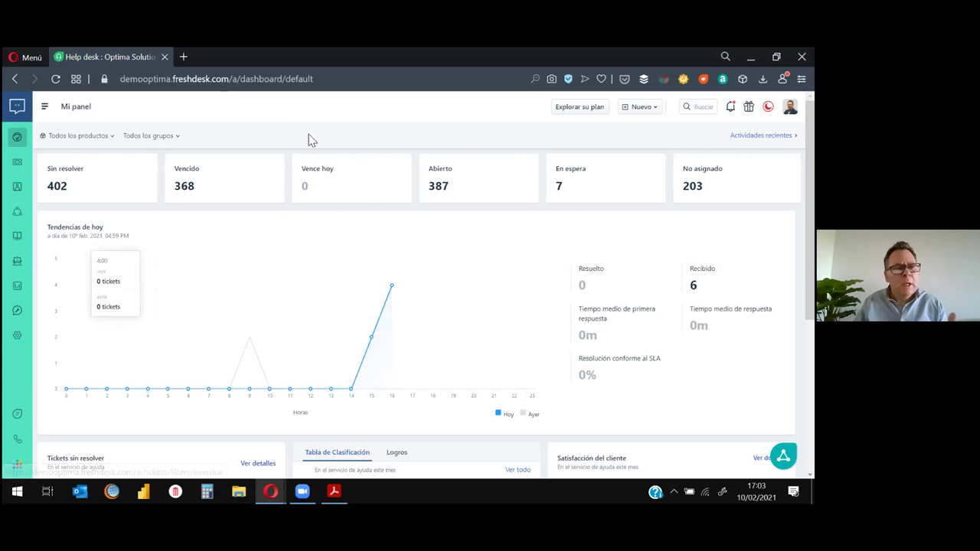
# Step: Open the ticket list and look through the status options available for the newest ticket
pyautogui.click(20, 165)
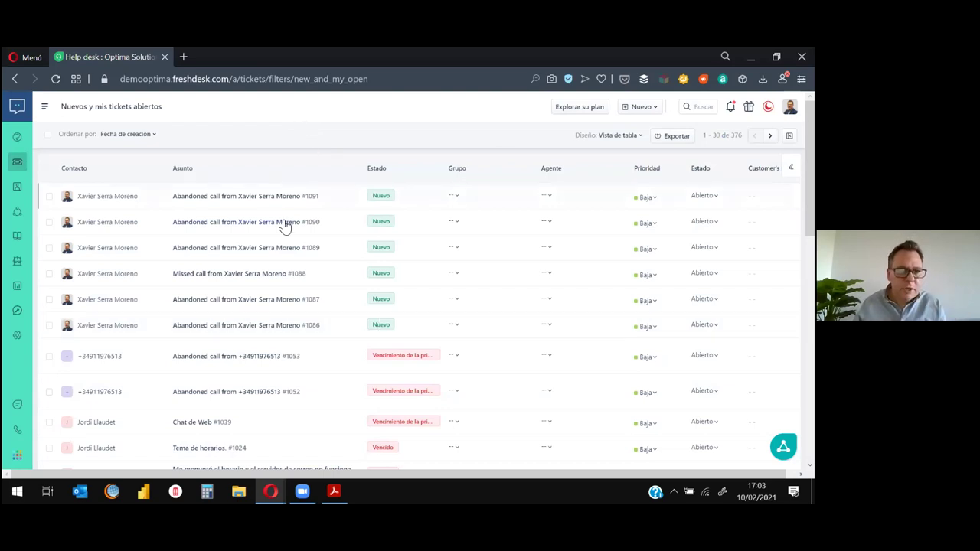
pyautogui.moveTo(260, 201)
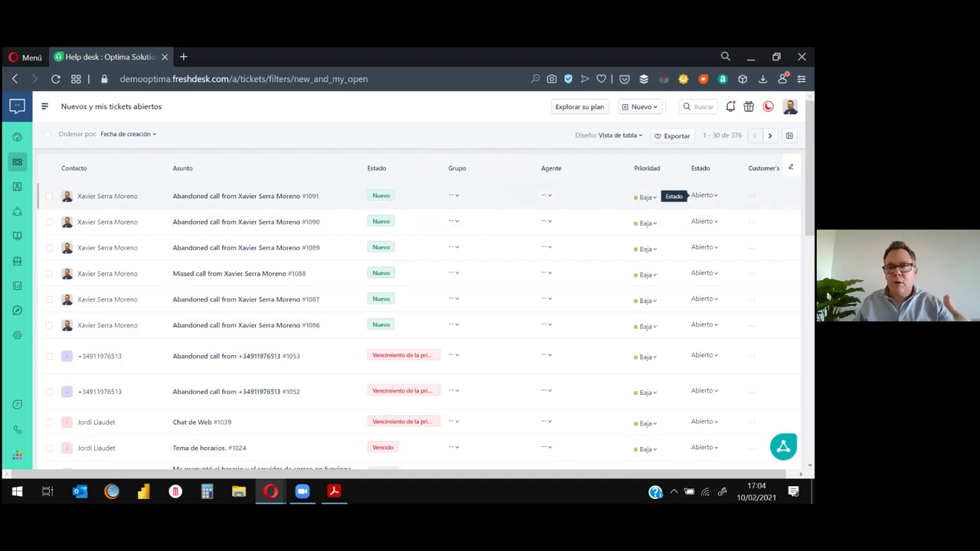
pyautogui.click(702, 195)
pyautogui.scroll(-3, 720, 272)
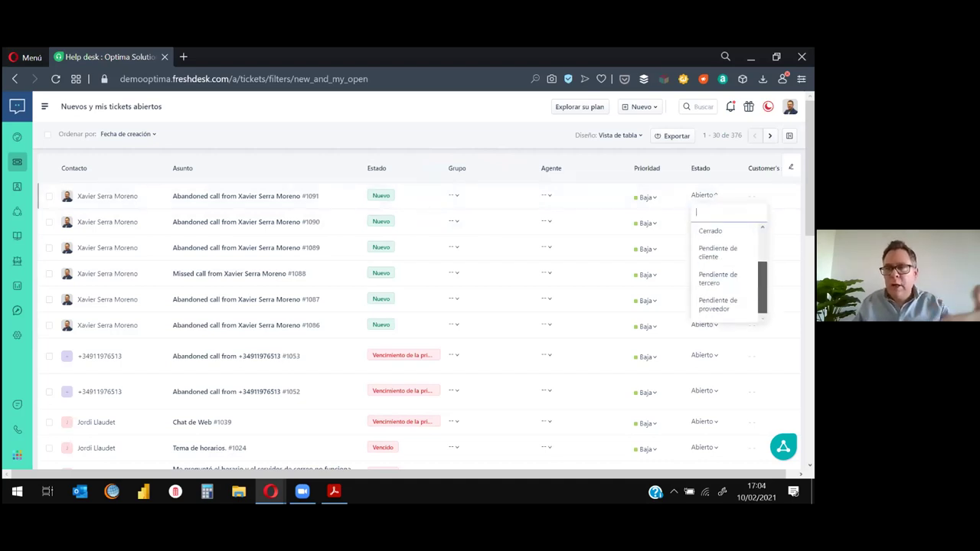
pyautogui.scroll(3, 719, 271)
pyautogui.click(454, 133)
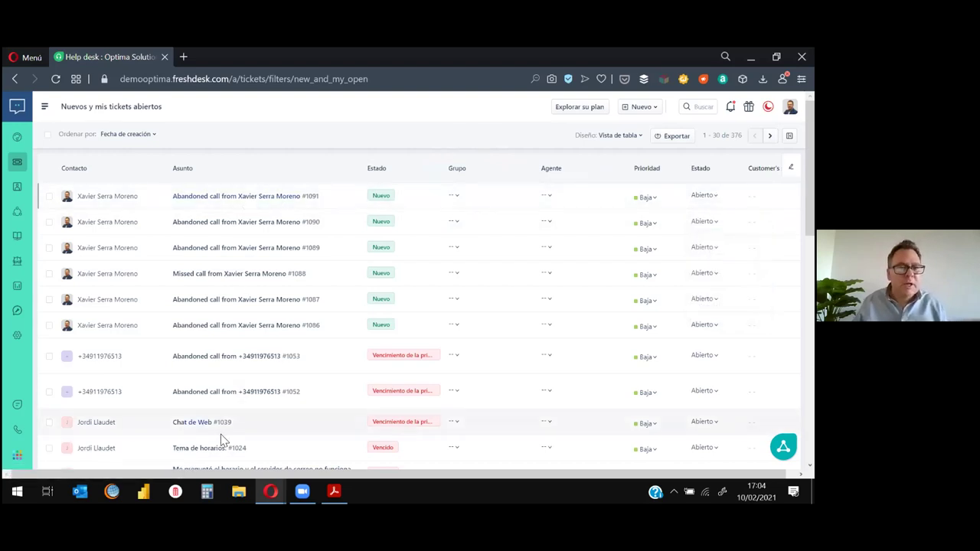
# Step: Open the ticket "Tema de horarios." and review its chat conversation and the contact's activity timeline
pyautogui.scroll(-2, 219, 437)
pyautogui.click(200, 322)
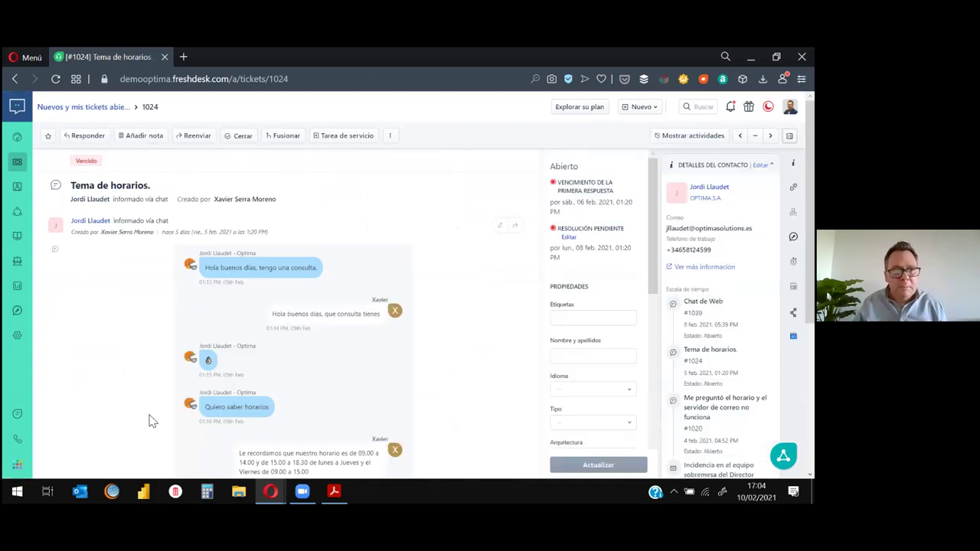
pyautogui.scroll(-4, 245, 318)
pyautogui.scroll(4, 245, 318)
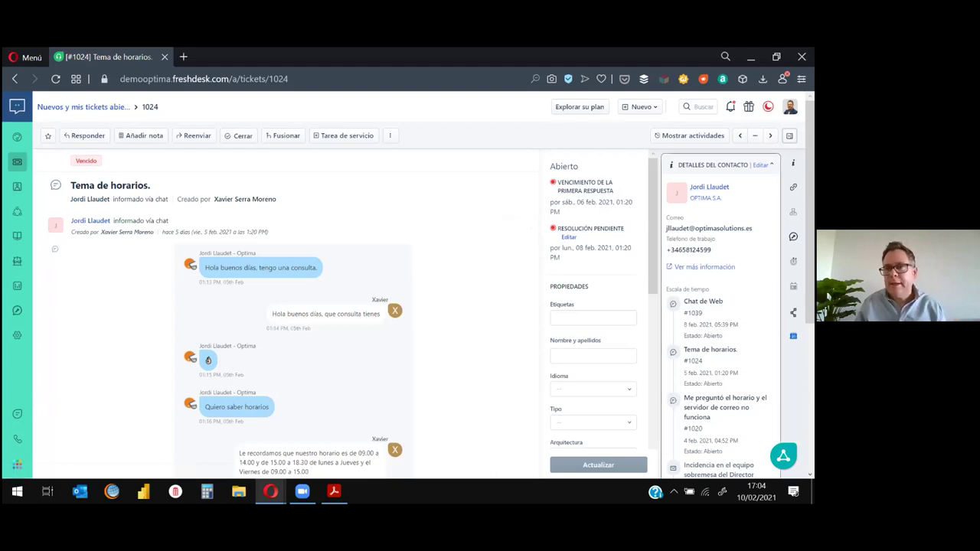
pyautogui.scroll(-2, 720, 314)
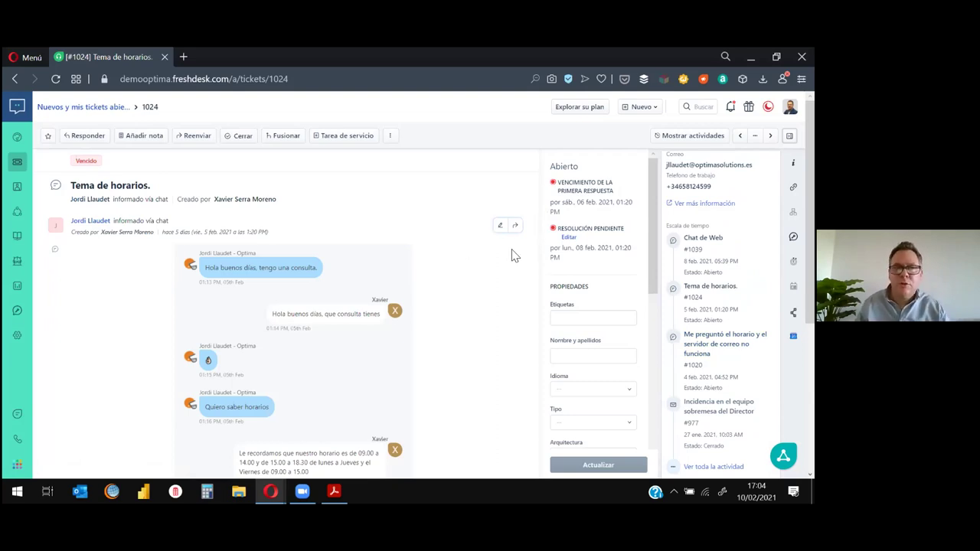
pyautogui.scroll(-1, 496, 267)
pyautogui.scroll(-2, 496, 267)
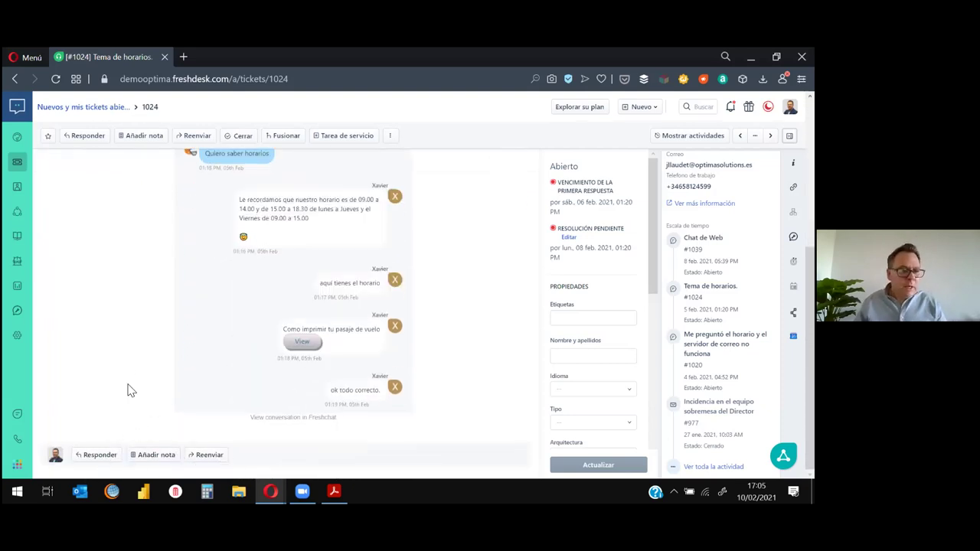
# Step: Start a reply to the ticket and insert the canned response "Solicitar datos portátil"
pyautogui.click(100, 456)
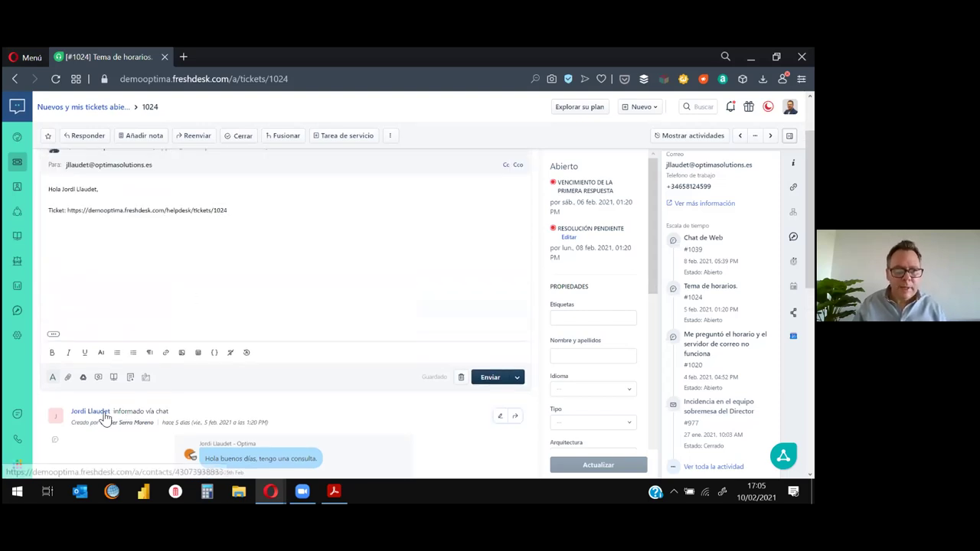
pyautogui.click(98, 377)
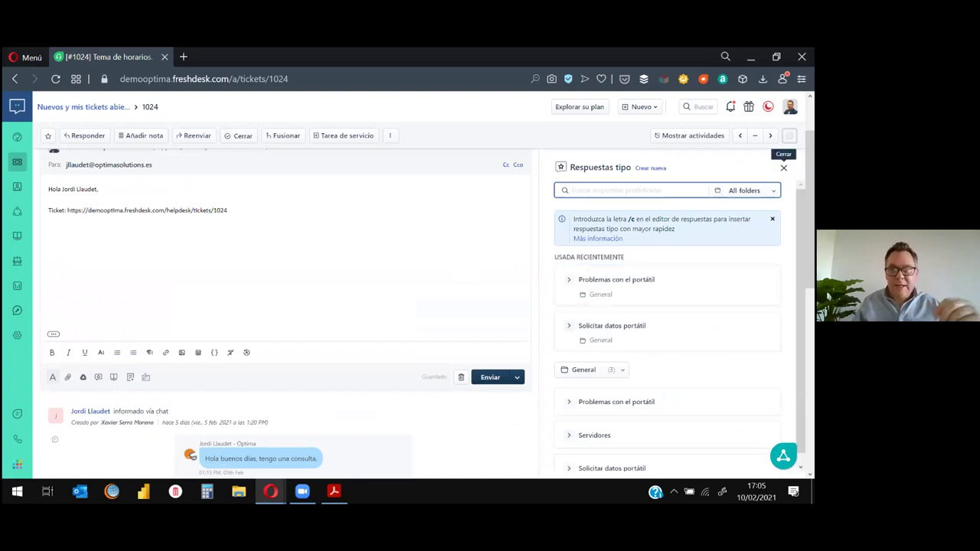
pyautogui.moveTo(751, 333)
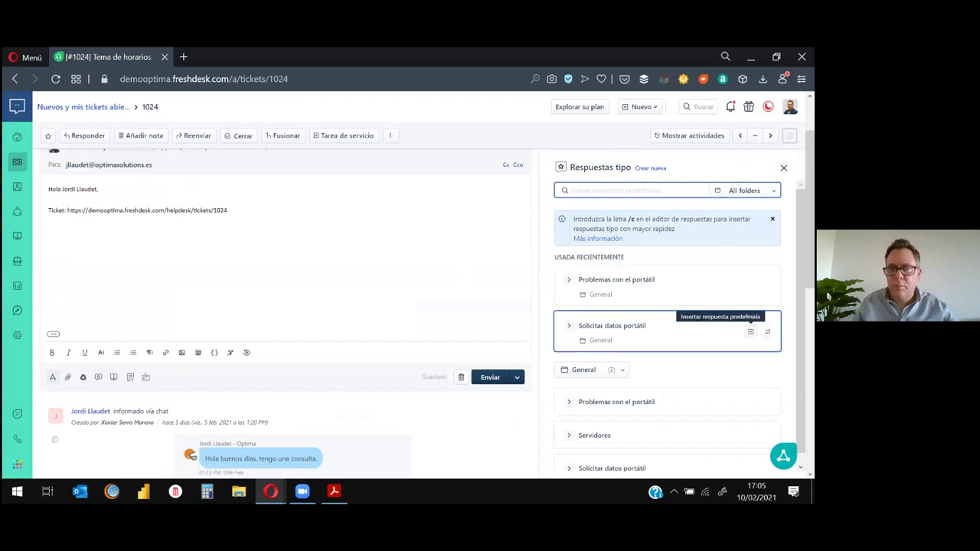
pyautogui.click(751, 331)
pyautogui.moveTo(71, 295); pyautogui.dragTo(49, 220)
pyautogui.click(783, 167)
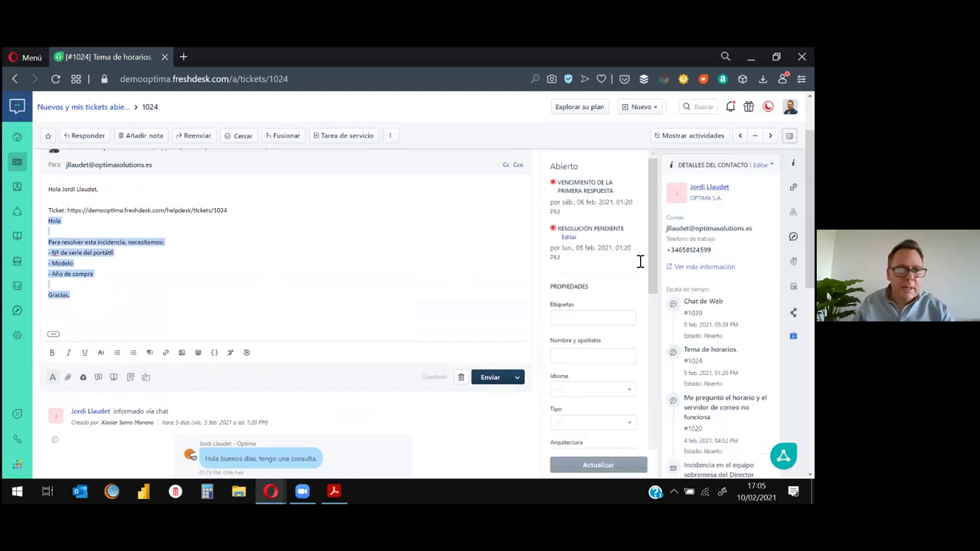
# Step: Show the solution articles for the reply and view "Cómo solicitar un certificado electrónico" in the customer portal window
pyautogui.click(114, 378)
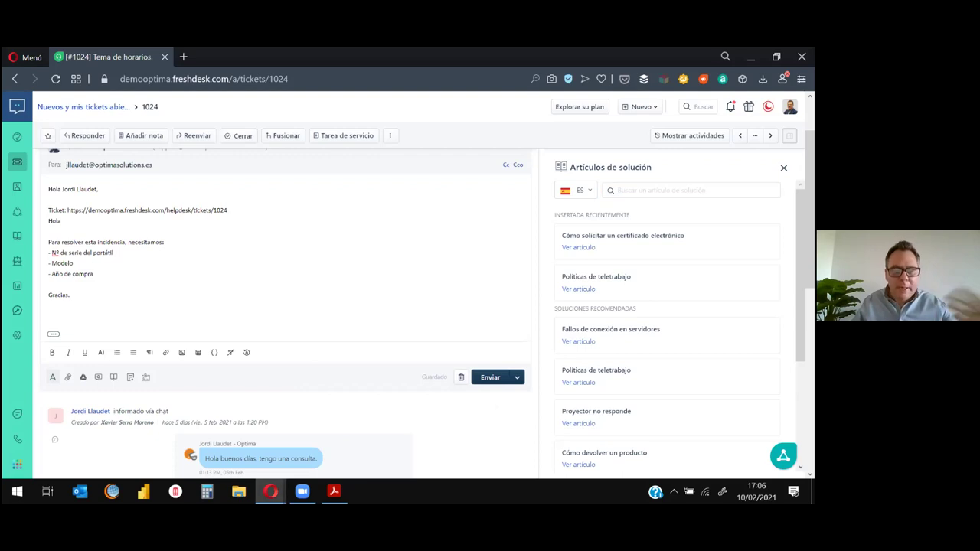
pyautogui.moveTo(271, 491)
pyautogui.click(352, 433)
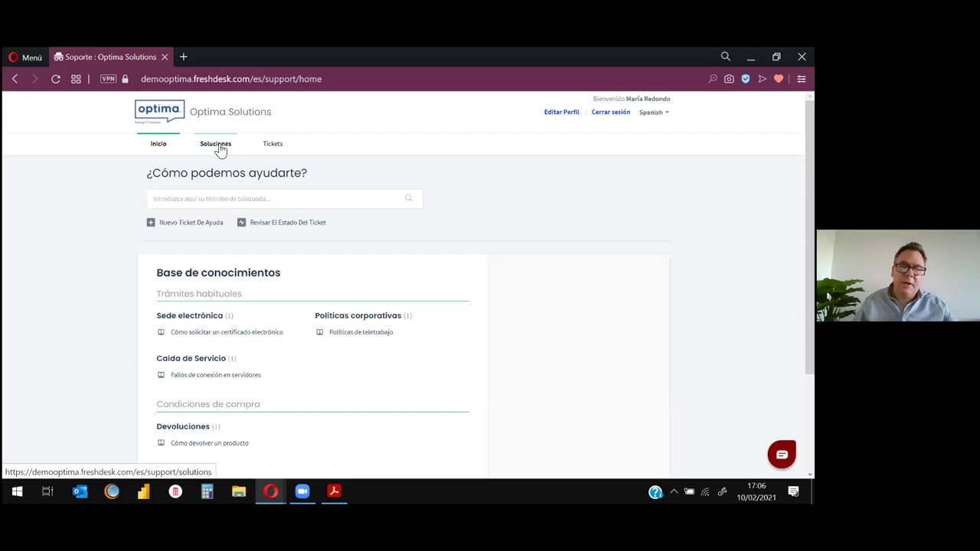
pyautogui.click(211, 338)
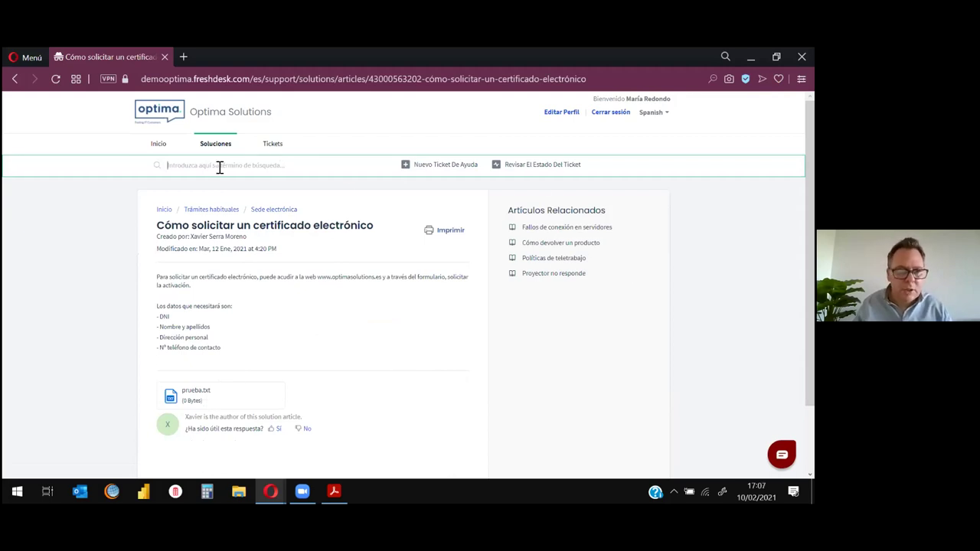
# Step: View the customer portal's new ticket form and its ticket list, and return to the agent's ticket window
pyautogui.click(448, 170)
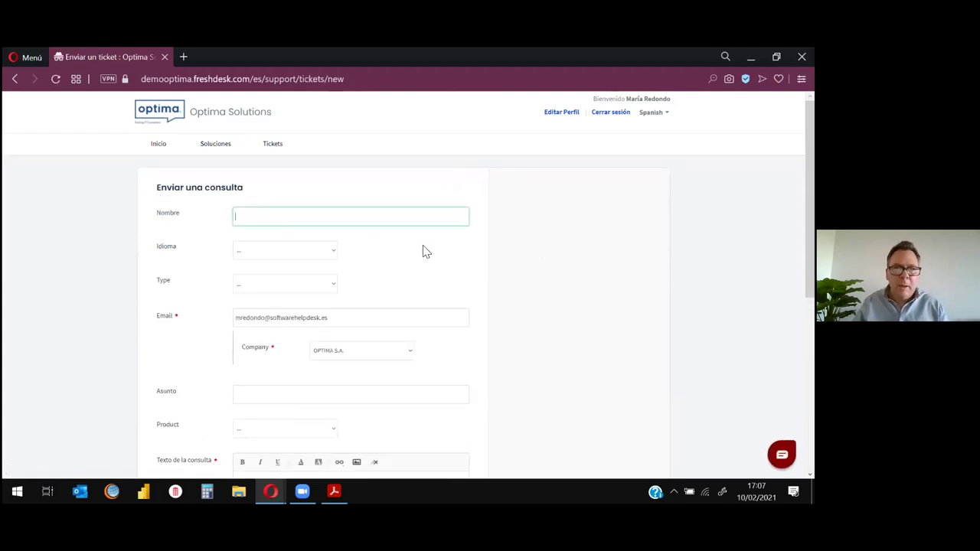
pyautogui.click(273, 146)
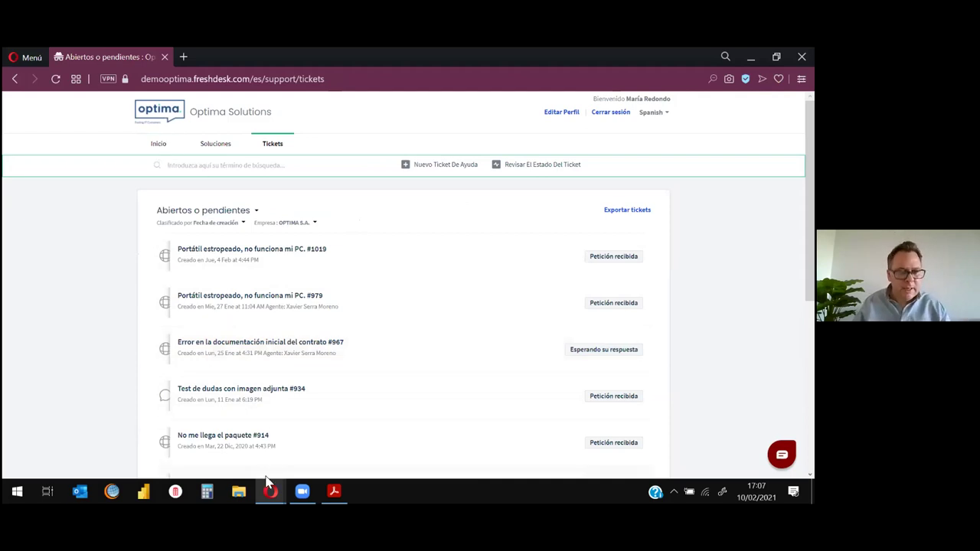
pyautogui.moveTo(270, 490)
pyautogui.click(242, 443)
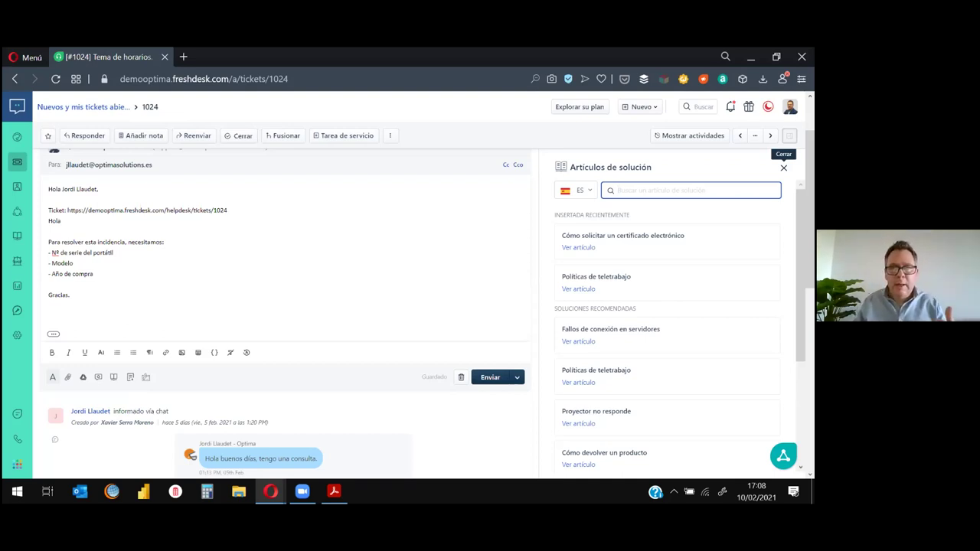
# Step: Close the solution articles and examine the status and priority options in the ticket's properties
pyautogui.click(783, 167)
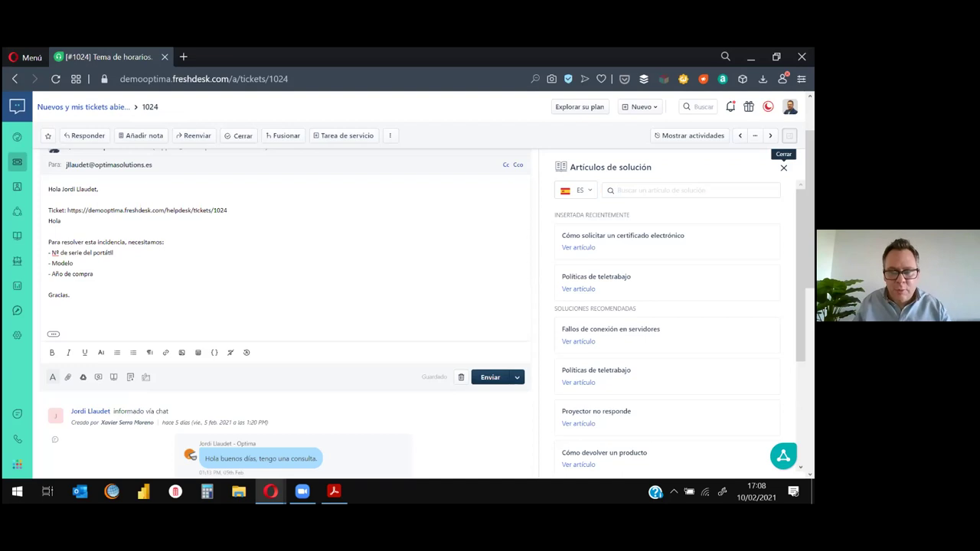
pyautogui.click(783, 167)
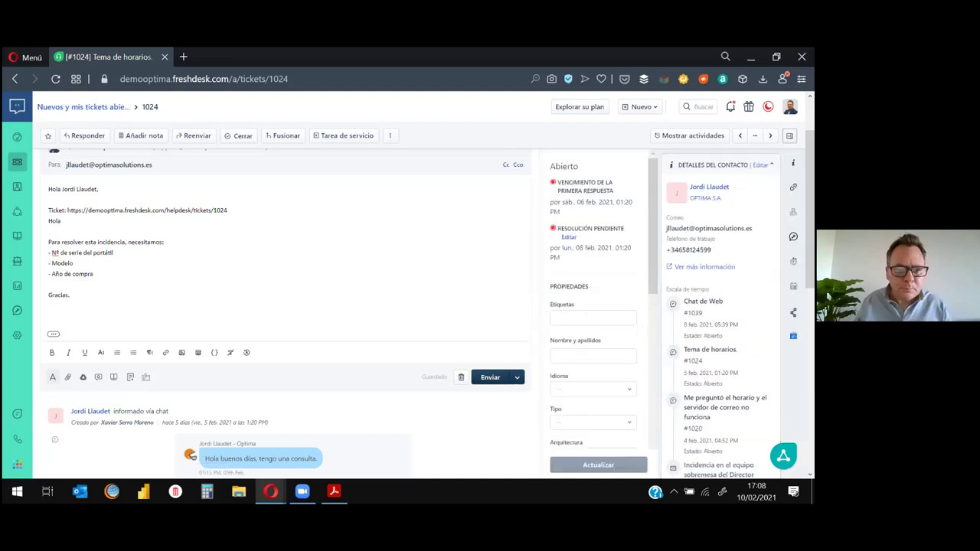
pyautogui.scroll(-10, 385, 300)
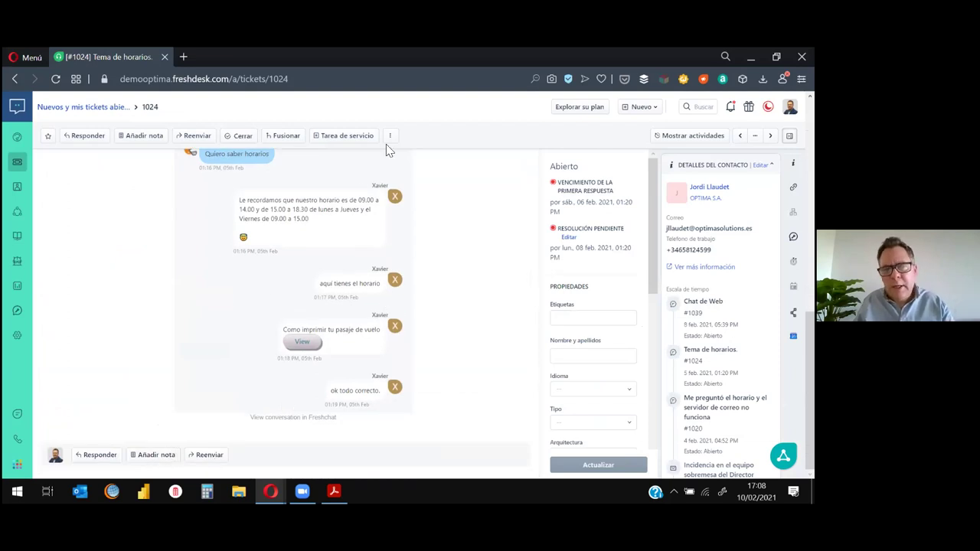
pyautogui.scroll(1, 512, 168)
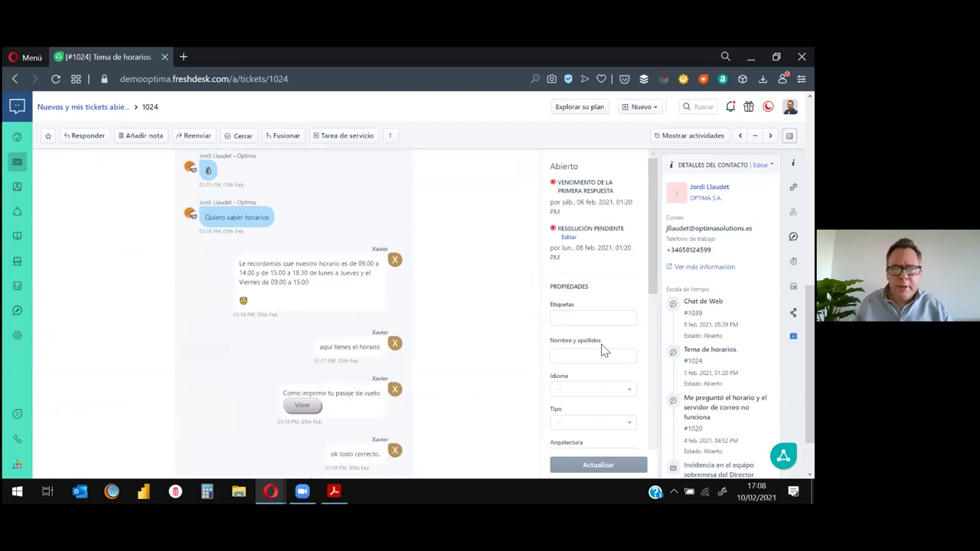
pyautogui.moveTo(652, 263); pyautogui.dragTo(650, 382)
pyautogui.click(620, 321)
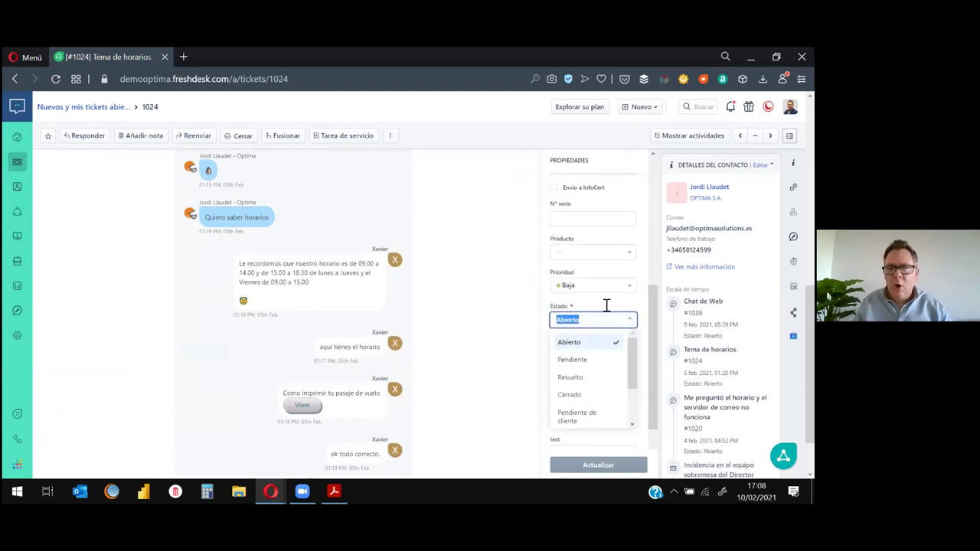
pyautogui.click(607, 289)
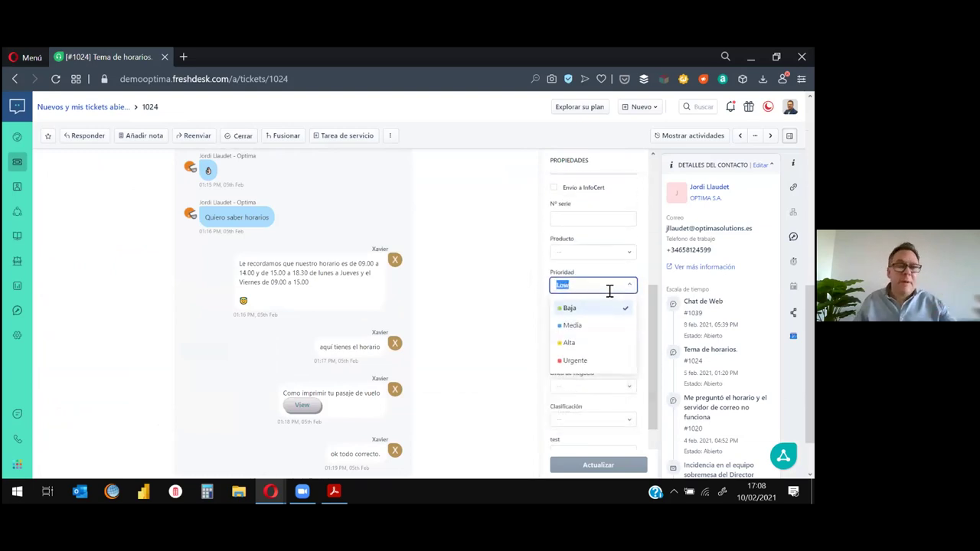
pyautogui.click(509, 294)
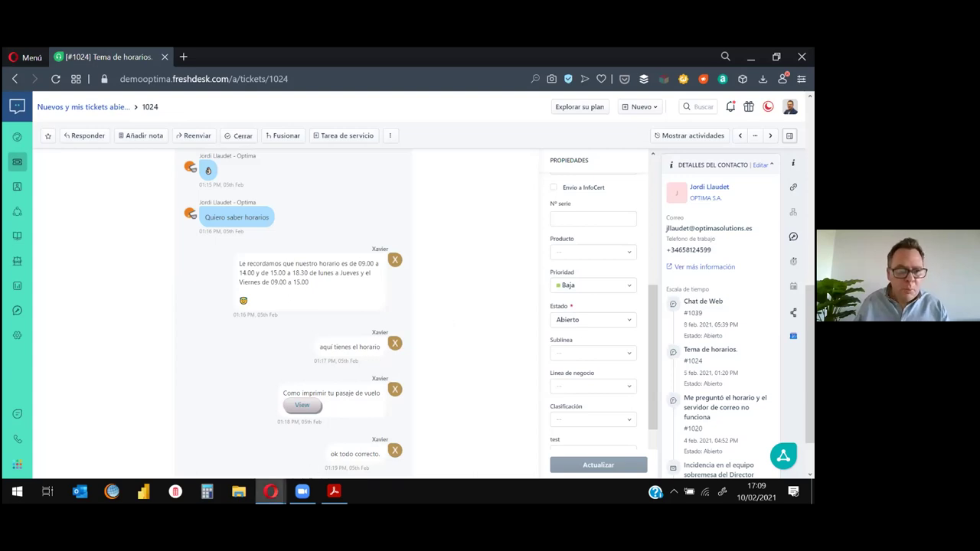
# Step: Check the ticket list in the customer portal window, and return to the "Tema de horarios." ticket to review its conversation
pyautogui.moveTo(271, 491)
pyautogui.click(322, 425)
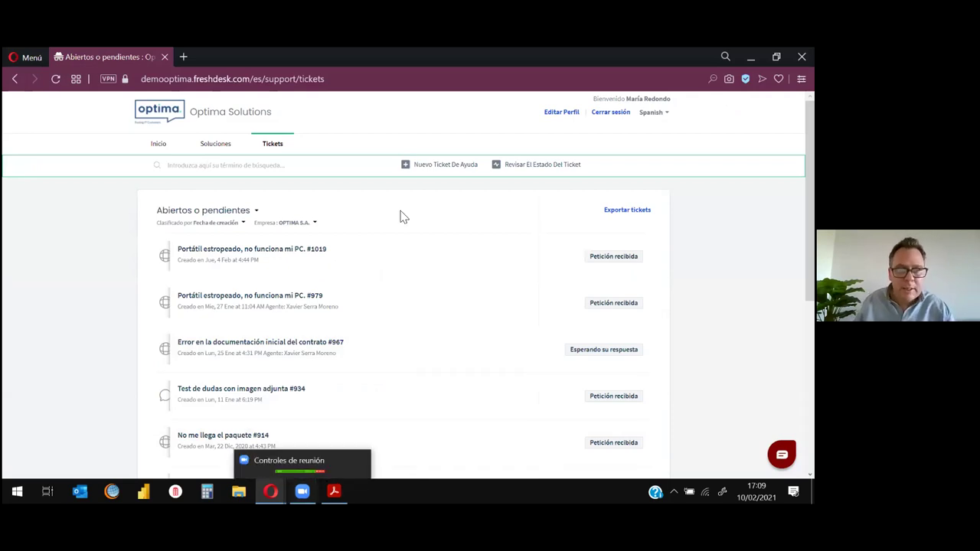
pyautogui.moveTo(271, 490)
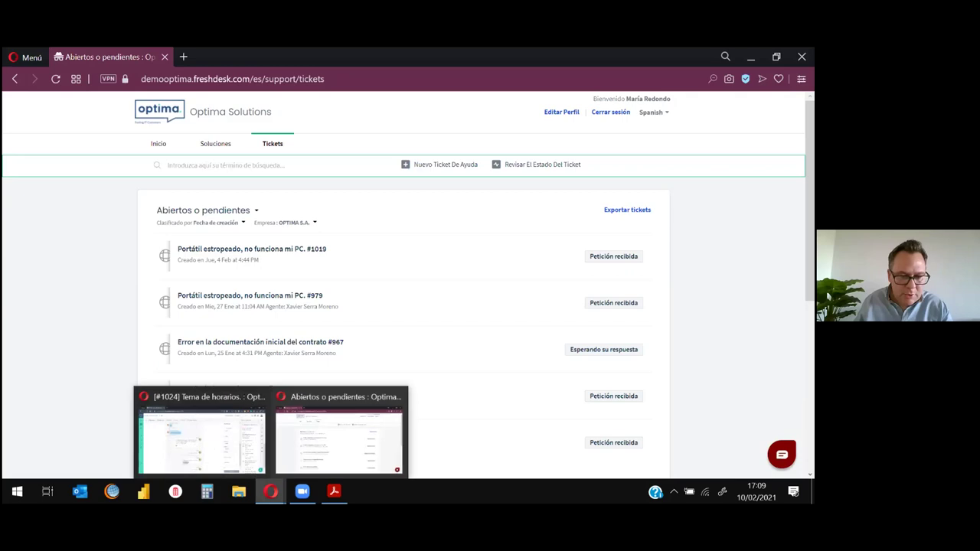
pyautogui.click(230, 433)
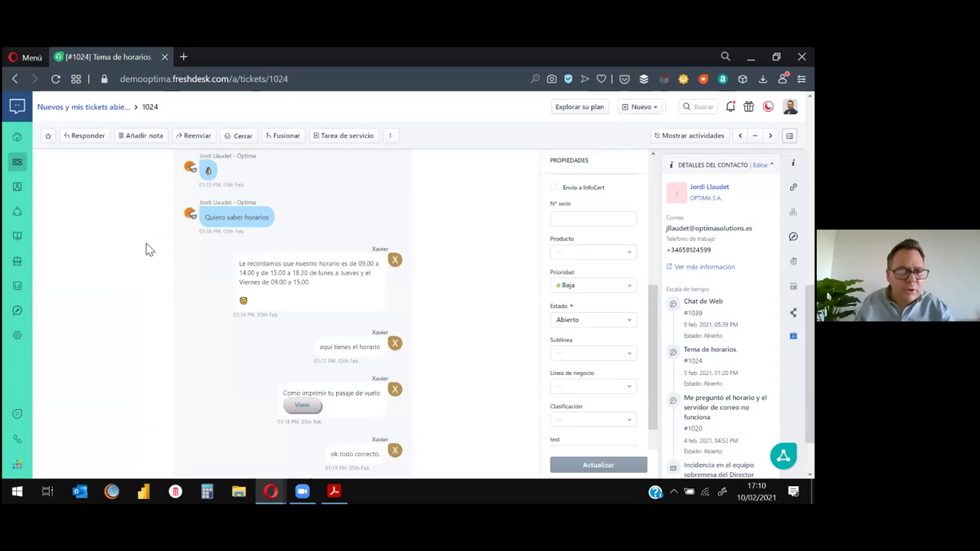
pyautogui.scroll(5, 149, 247)
pyautogui.scroll(-3, 158, 251)
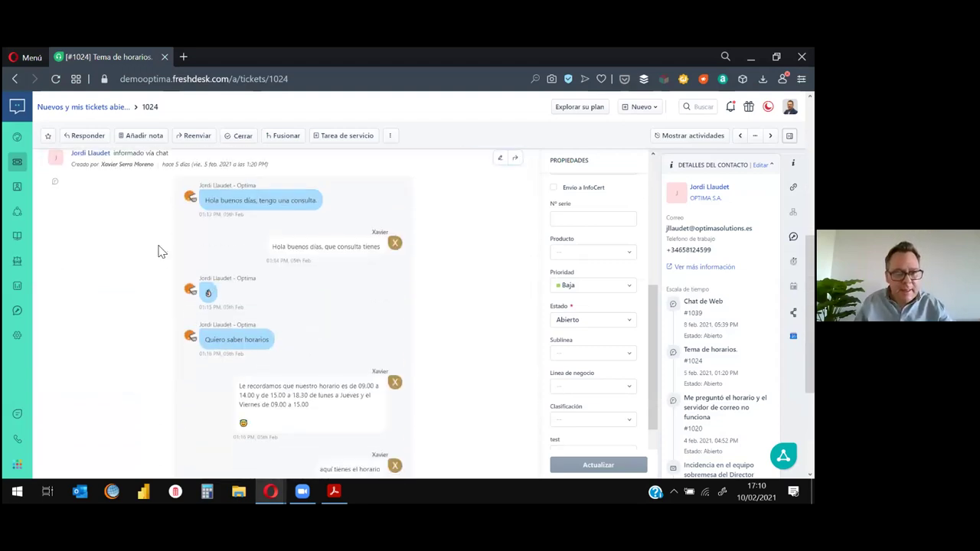
pyautogui.scroll(-3, 157, 252)
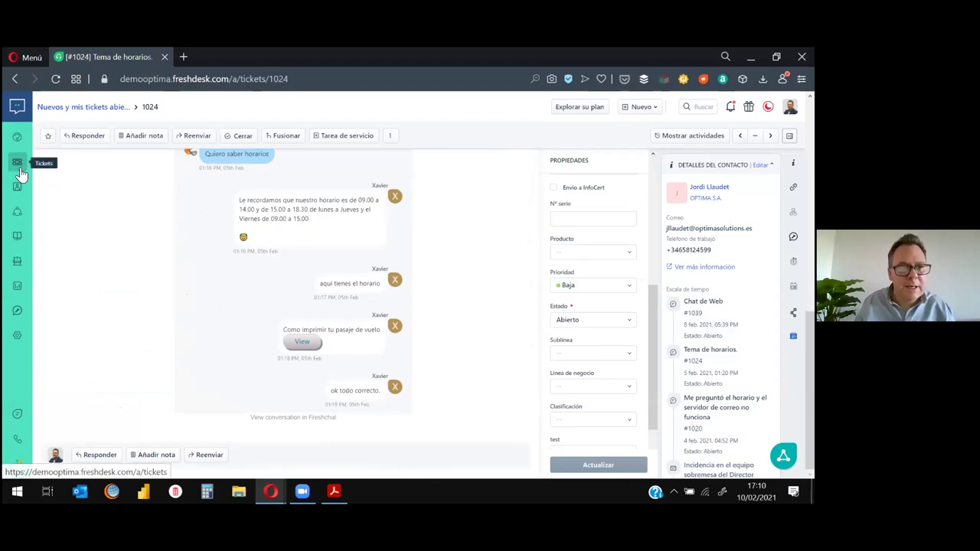
# Step: Open the company record for OPTIMA S.A. from the list of companies
pyautogui.moveTo(16, 192)
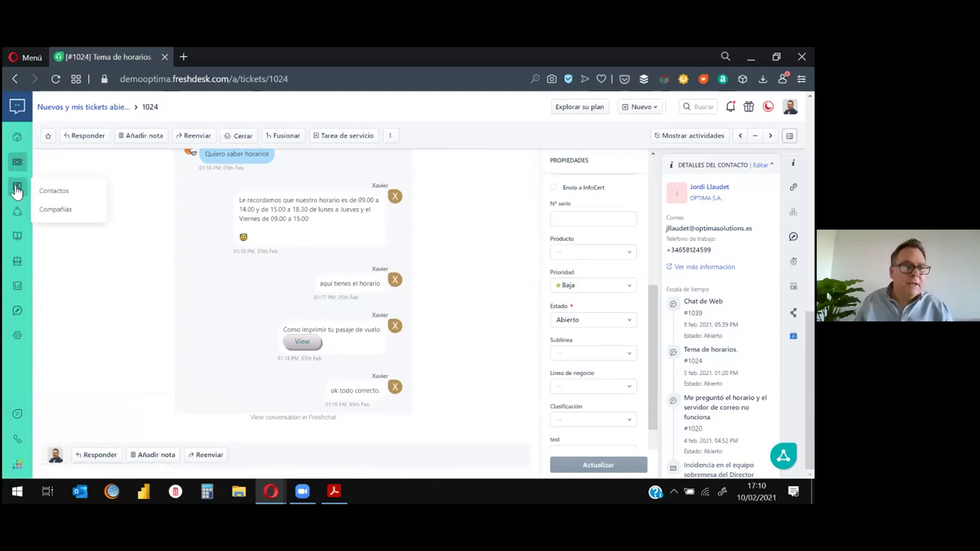
pyautogui.click(49, 210)
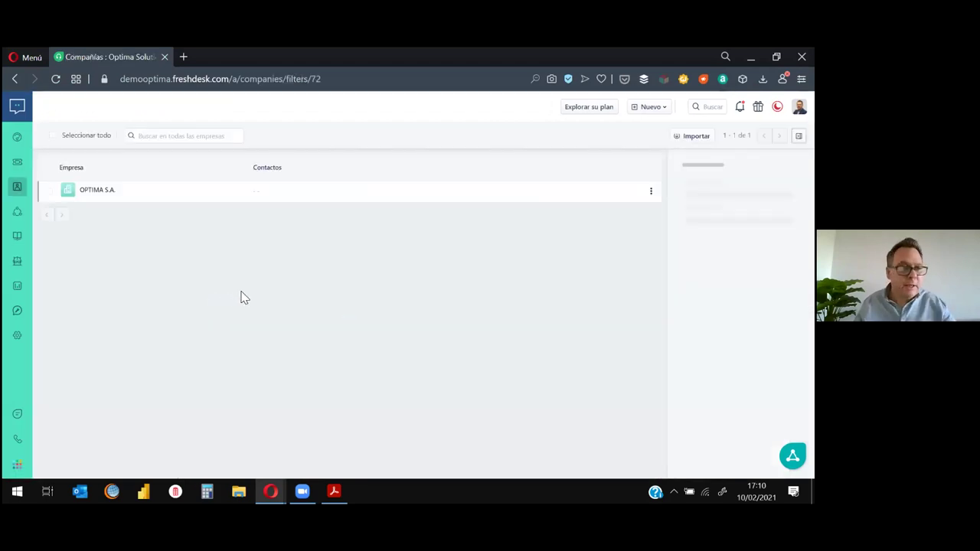
pyautogui.click(98, 190)
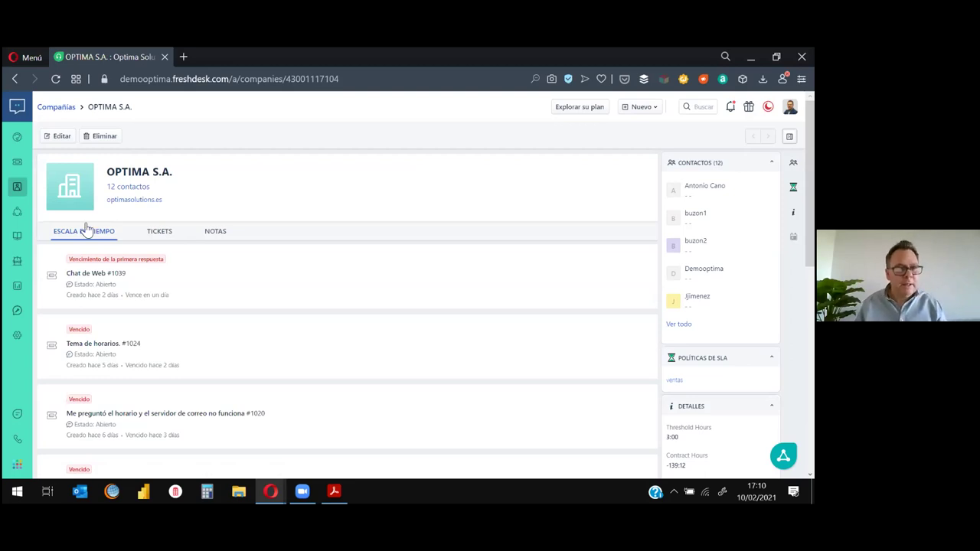
# Step: View the knowledge base overview and return to the list of new and own open tickets
pyautogui.click(18, 237)
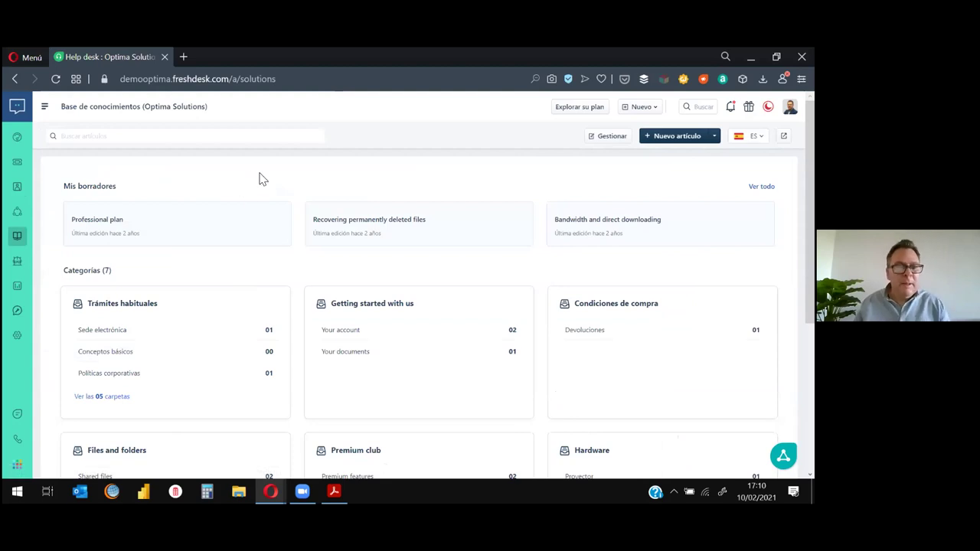
pyautogui.click(17, 161)
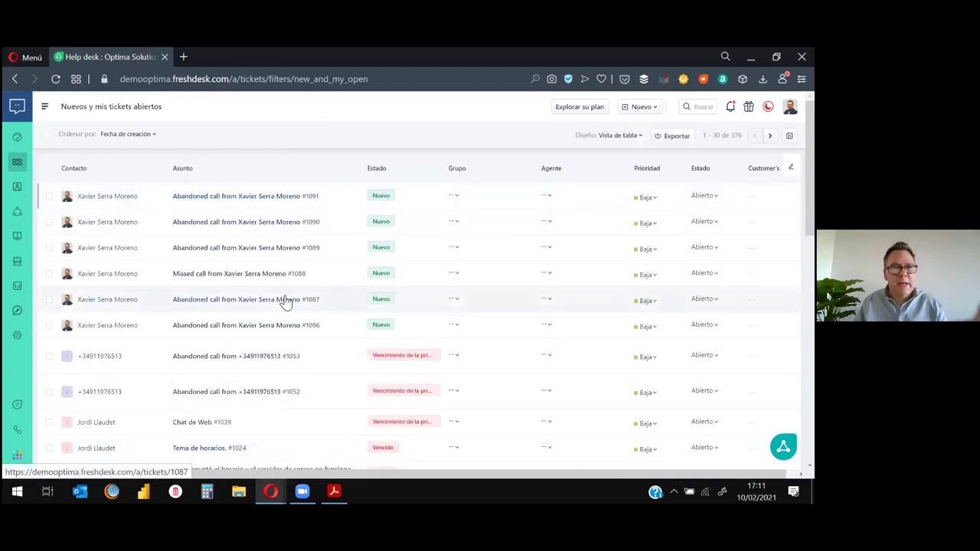
# Step: View the recent calls in the phone widget, close it and ignore the incoming customer call
pyautogui.click(18, 431)
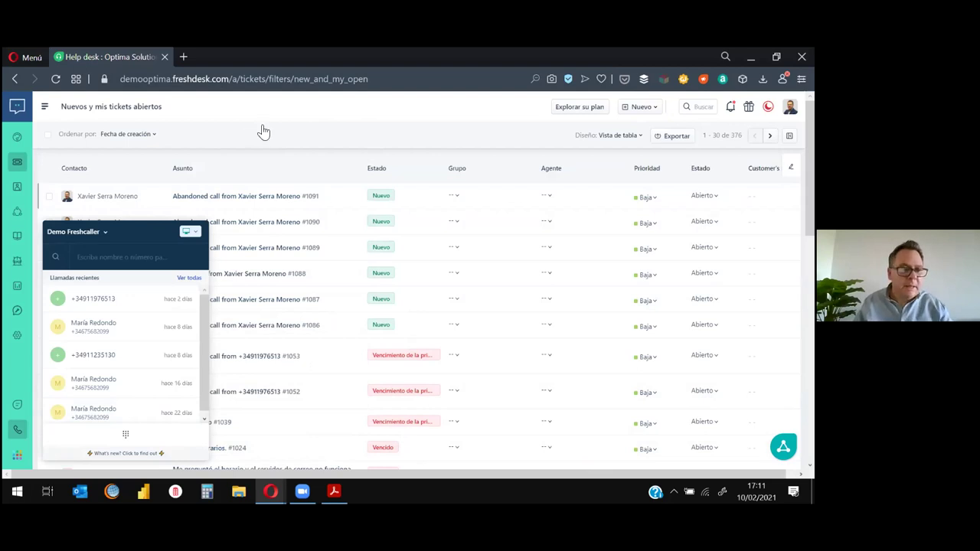
pyautogui.click(15, 162)
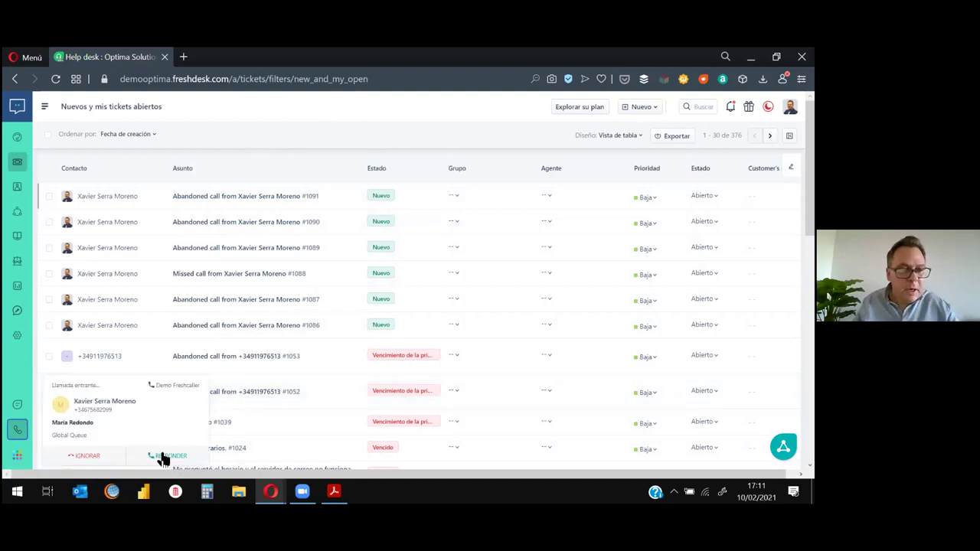
pyautogui.click(86, 457)
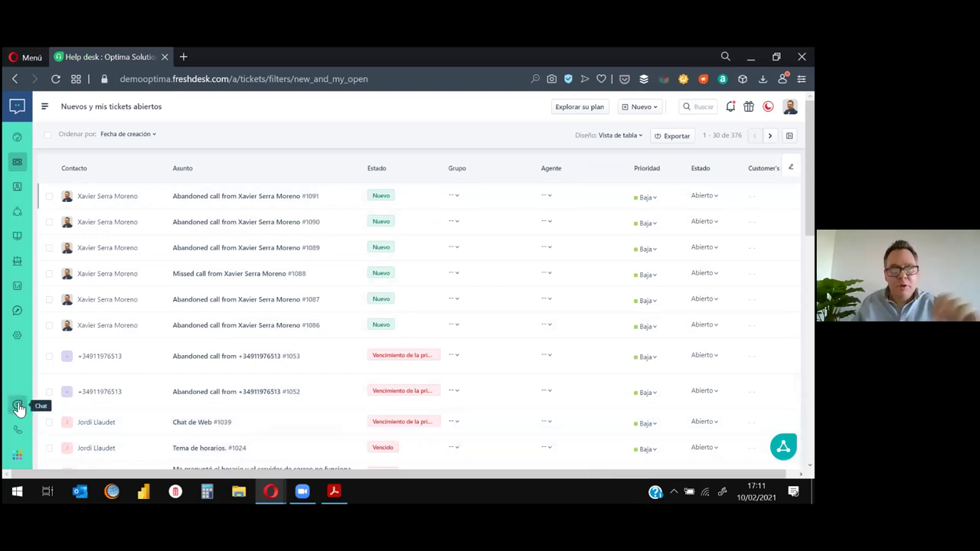
# Step: Switch to the customer portal window, go to its home page and open the "Inbox (chat directo con agente)" chat channel
pyautogui.moveTo(271, 491)
pyautogui.click(329, 444)
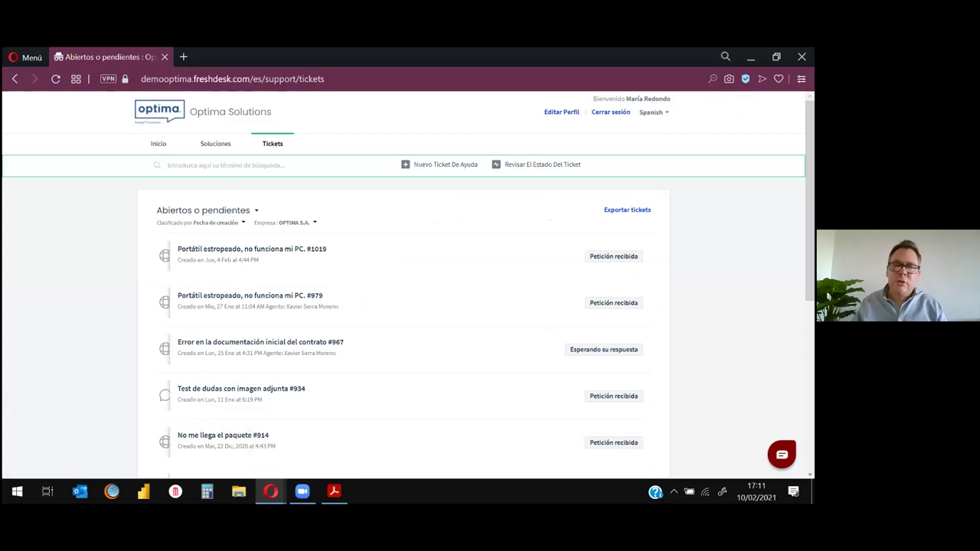
pyautogui.click(157, 145)
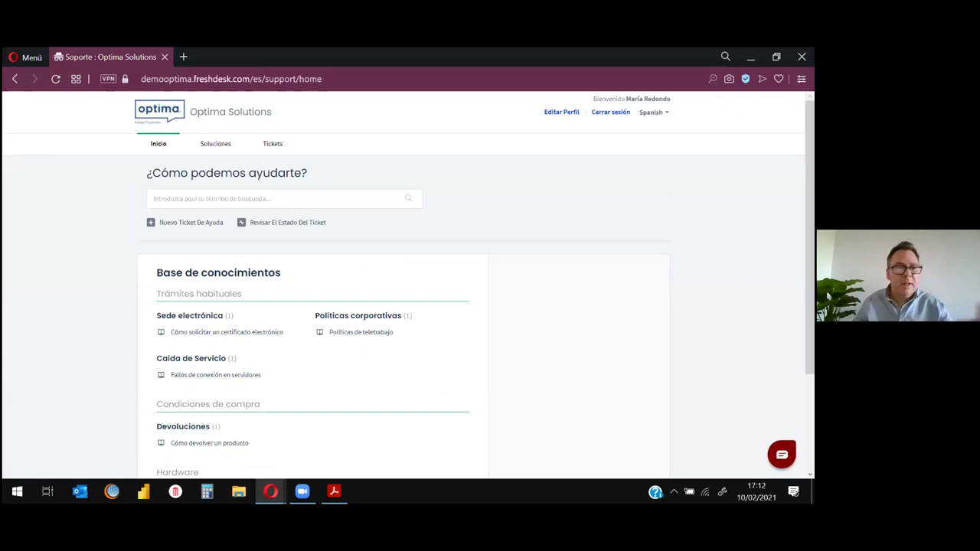
pyautogui.click(782, 454)
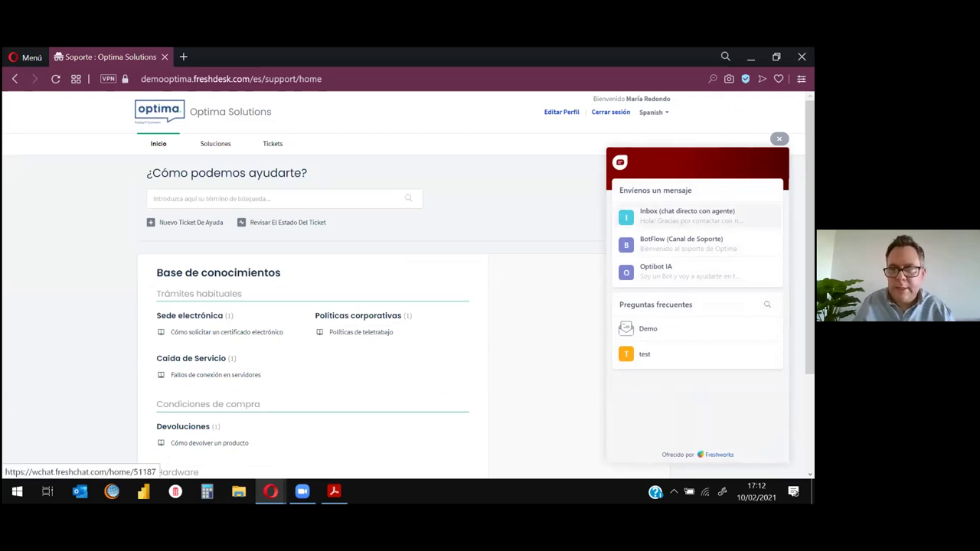
pyautogui.click(687, 216)
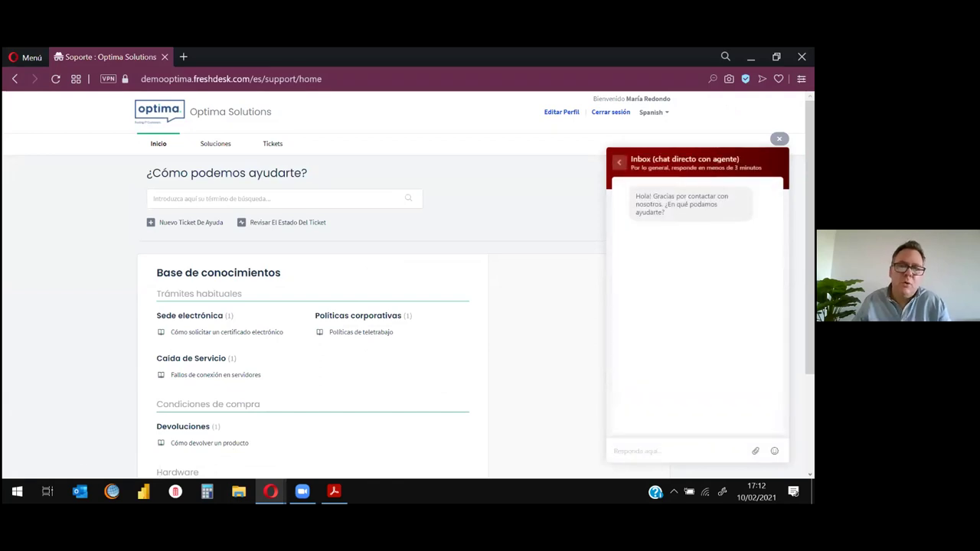
# Step: Send the chat message "Hola, tengo un problema con mi pedido" to the agent
pyautogui.write('Hol')
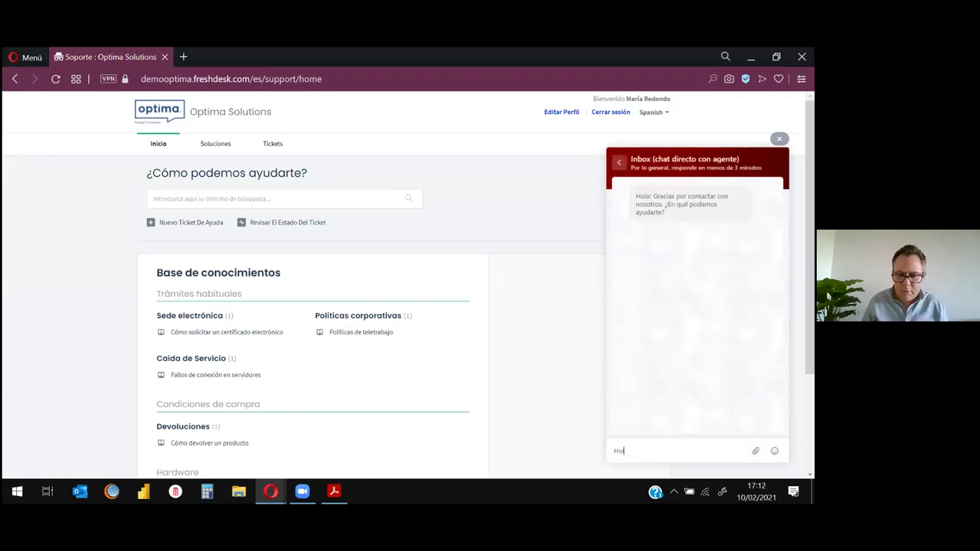
pyautogui.write('a, tengo un problema con  mi pedido')
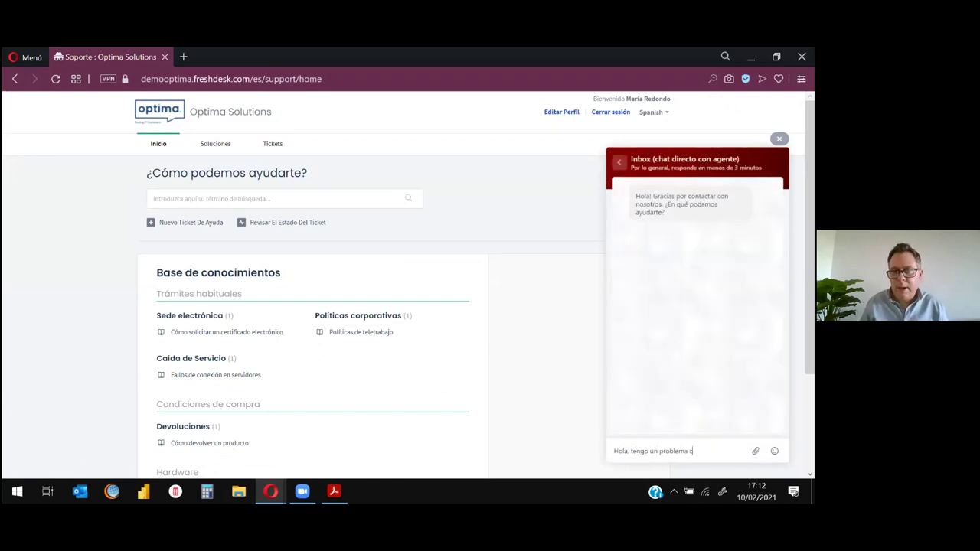
pyautogui.press('Return')
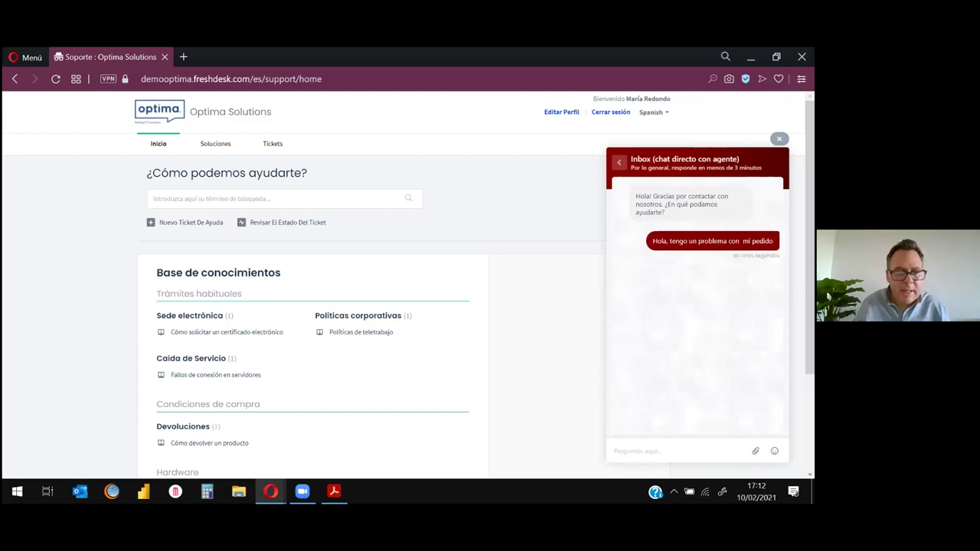
# Step: Return to the agent window, open the customer's incoming chat and decline activating IntelliAssign
pyautogui.moveTo(257, 480)
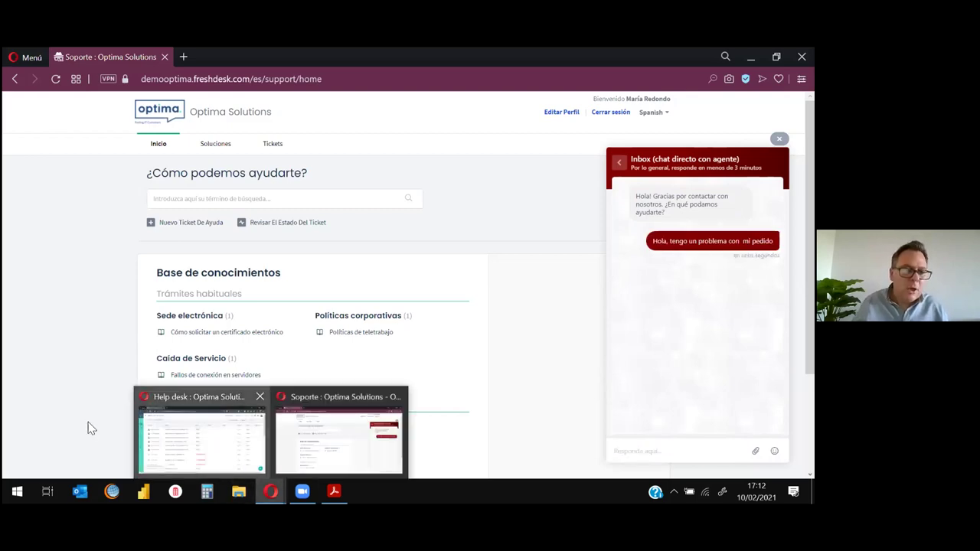
pyautogui.click(142, 432)
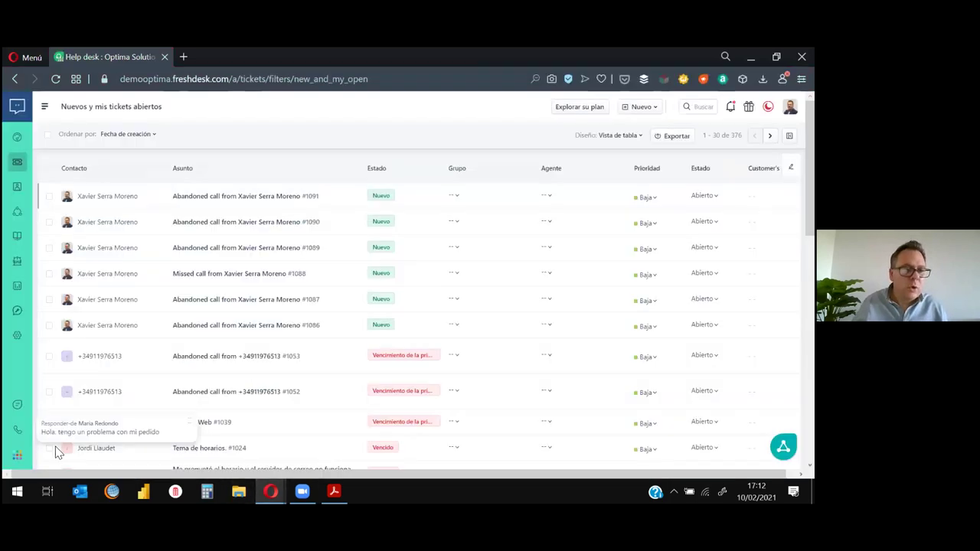
pyautogui.click(111, 432)
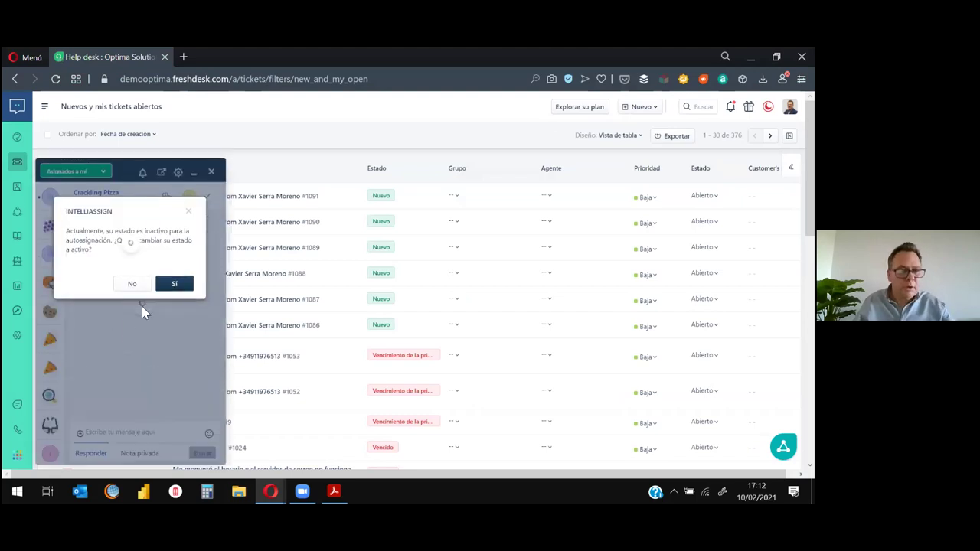
pyautogui.click(134, 284)
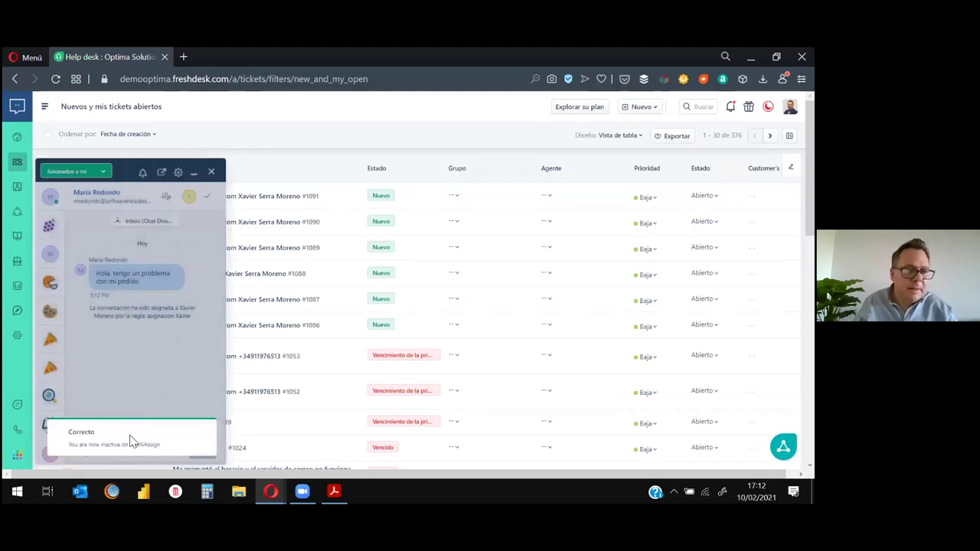
pyautogui.click(203, 432)
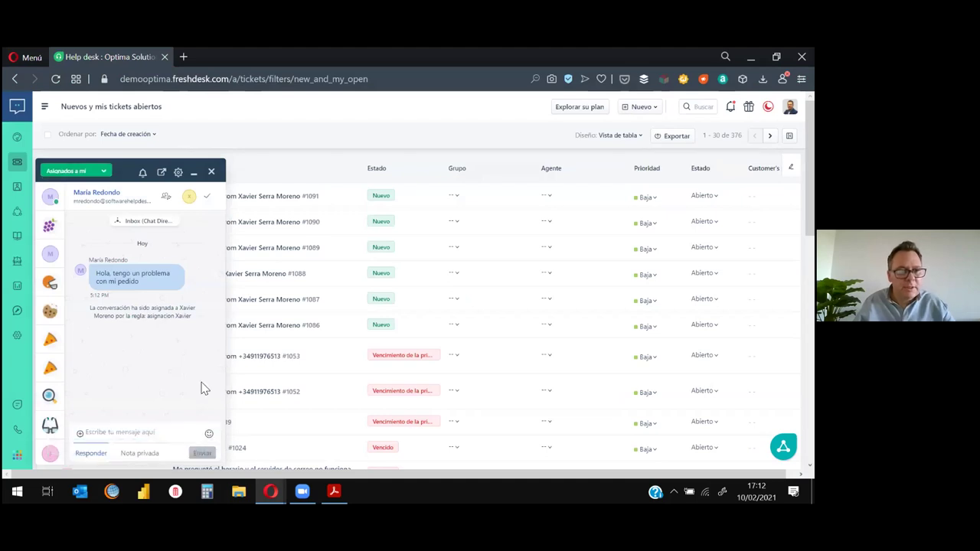
pyautogui.click(206, 196)
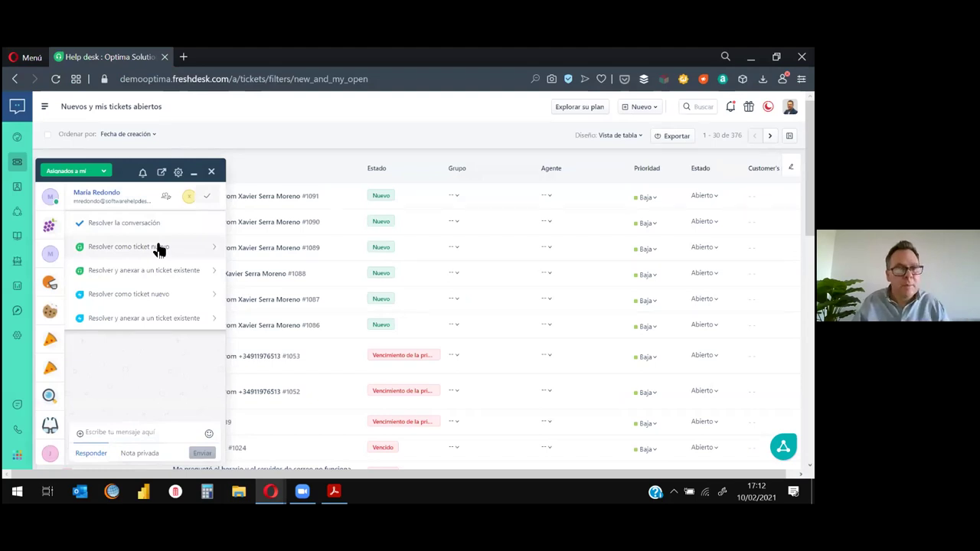
pyautogui.moveTo(158, 247); pyautogui.dragTo(143, 178)
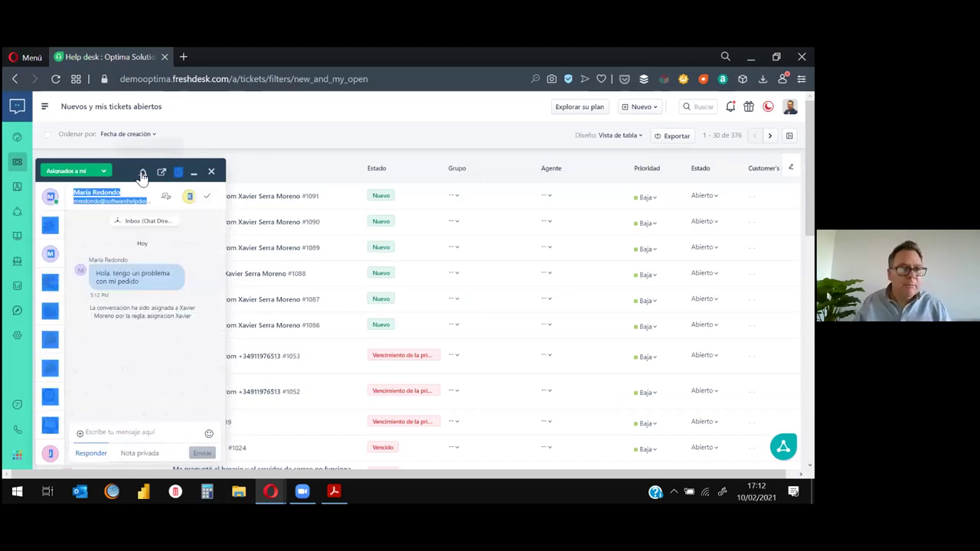
pyautogui.click(205, 350)
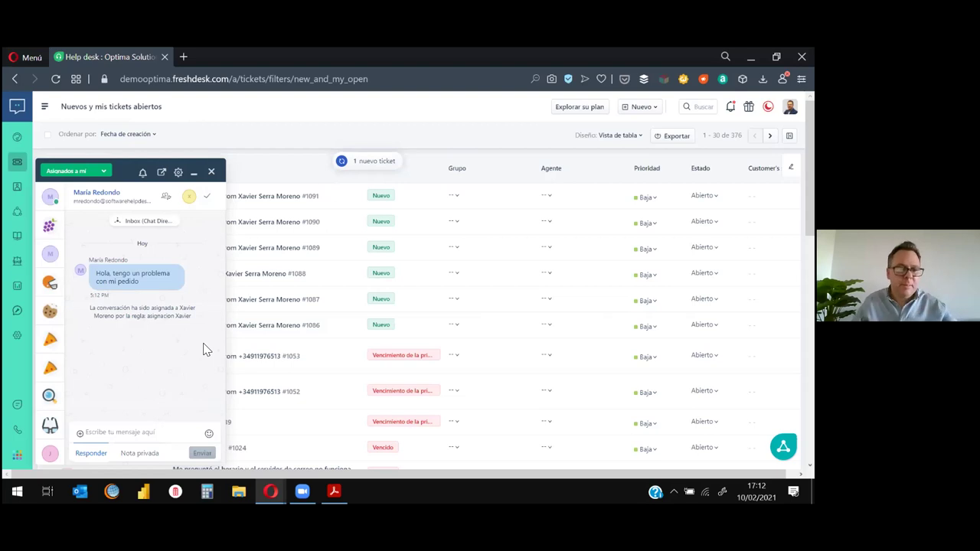
# Step: Resolve the chat conversation as a new Freshdesk ticket with the suggested subject, and close the chat widget
pyautogui.click(209, 199)
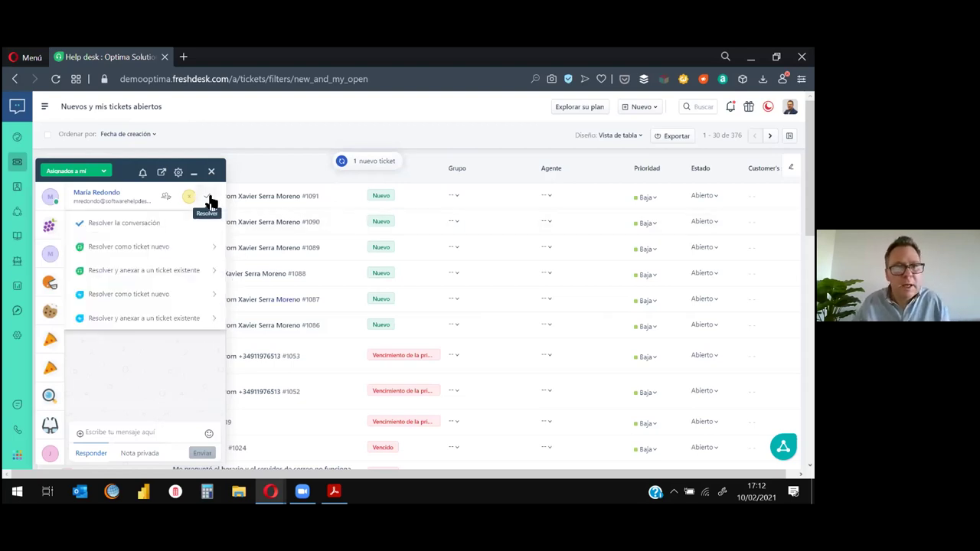
pyautogui.click(122, 246)
pyautogui.click(154, 448)
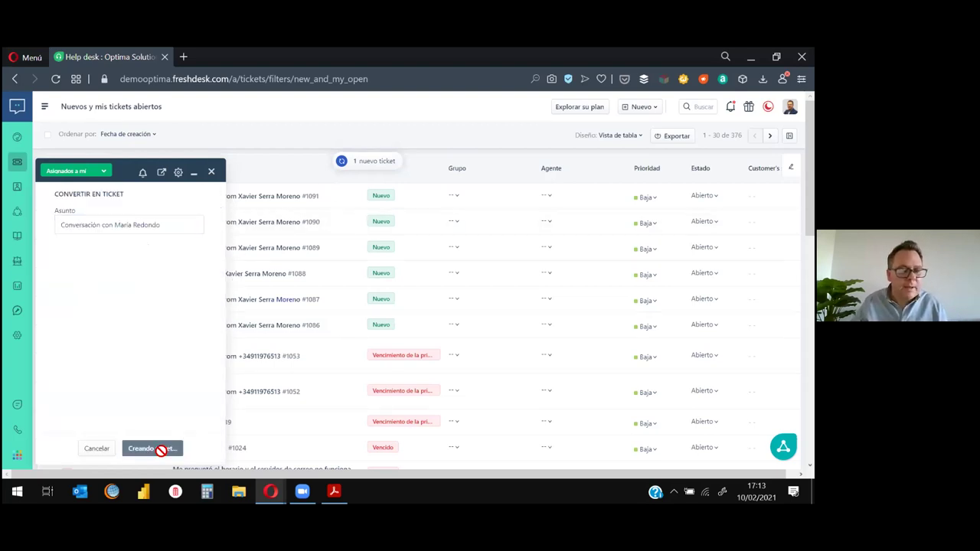
pyautogui.click(211, 172)
# Step: Refresh the ticket list and open the newest ticket, created from the chat, to review its conversation
pyautogui.moveTo(16, 176)
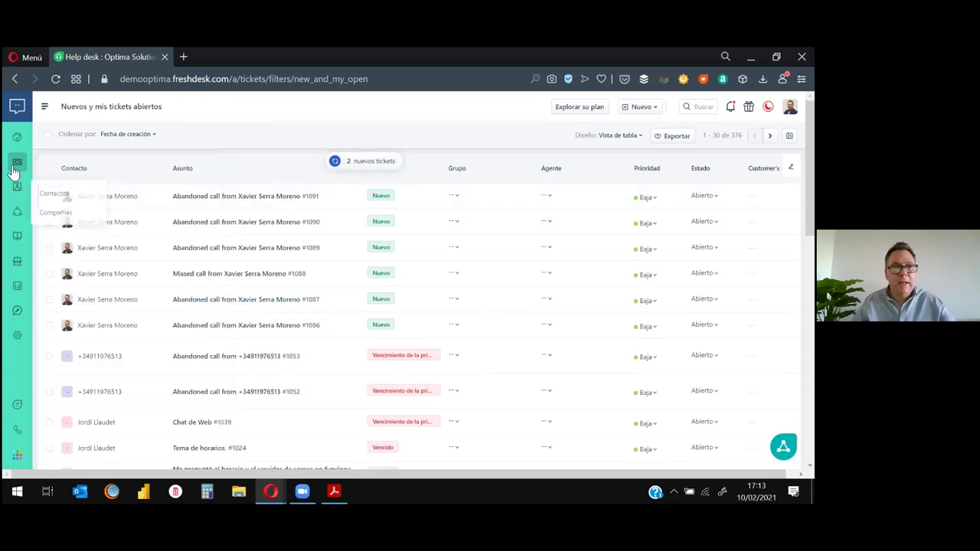
pyautogui.click(14, 170)
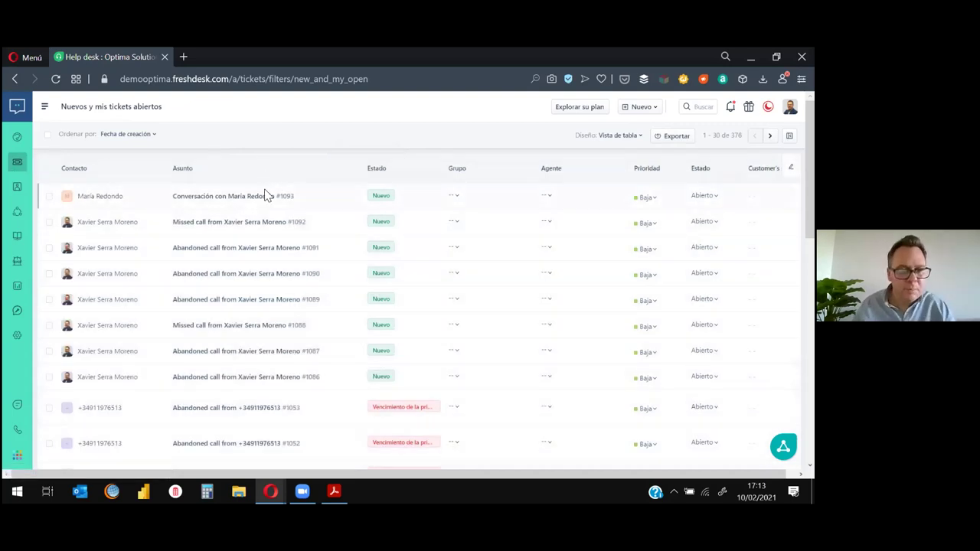
pyautogui.moveTo(262, 200)
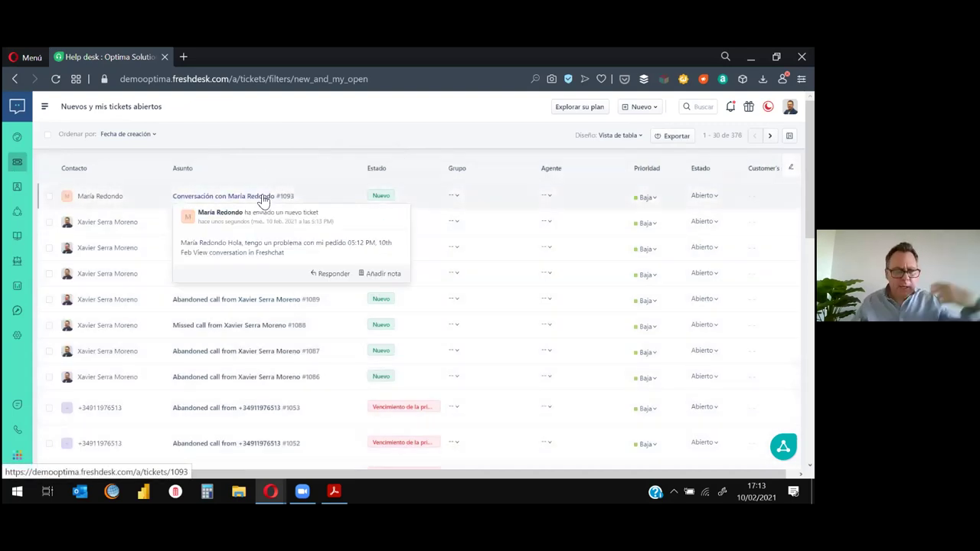
pyautogui.moveTo(255, 202)
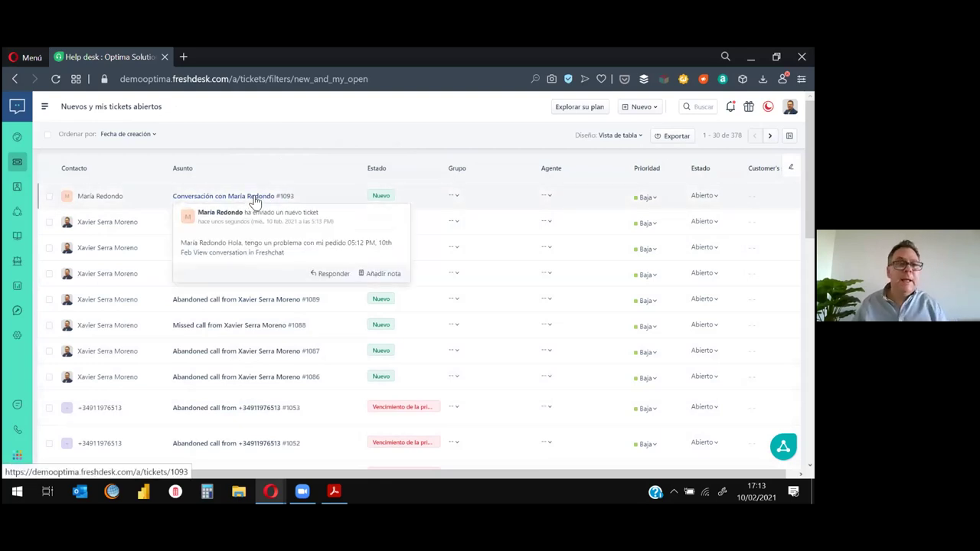
pyautogui.click(255, 197)
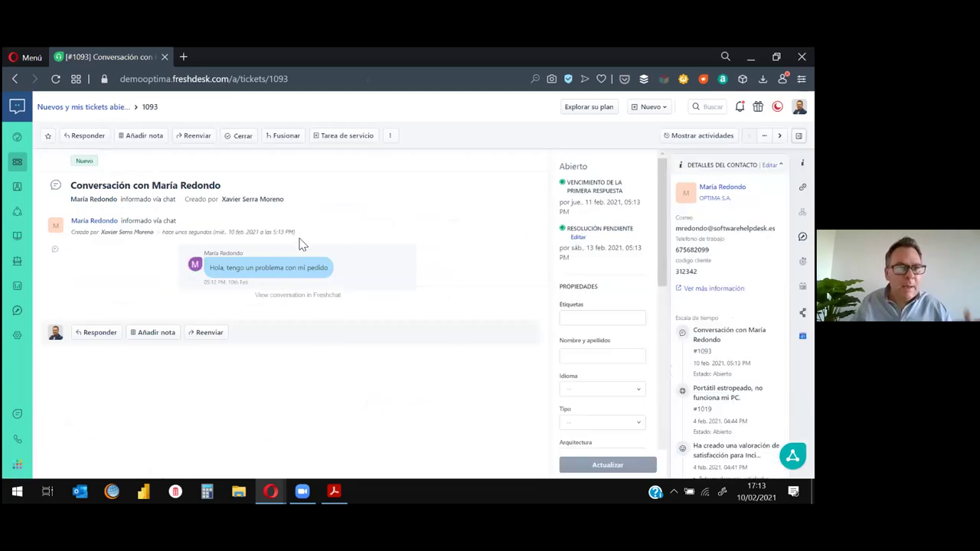
pyautogui.moveTo(204, 193)
pyautogui.mouseDown()
pyautogui.moveTo(153, 192)
pyautogui.moveTo(220, 186)
pyautogui.mouseUp()
pyautogui.click(388, 229)
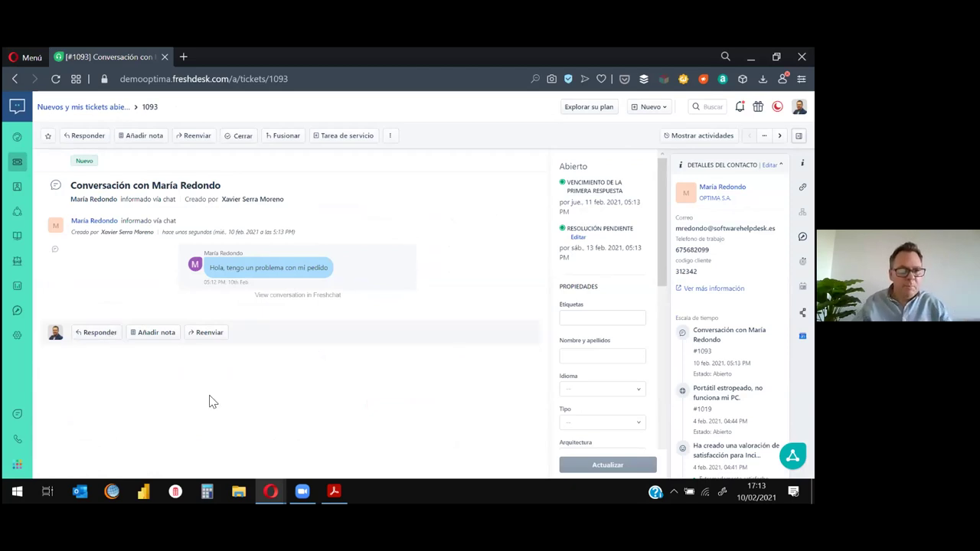
# Step: In the customer portal, answer the BotFlow (Canal de Soporte) bot's accommodation question with "Apartamento" and close the chat
pyautogui.moveTo(270, 491)
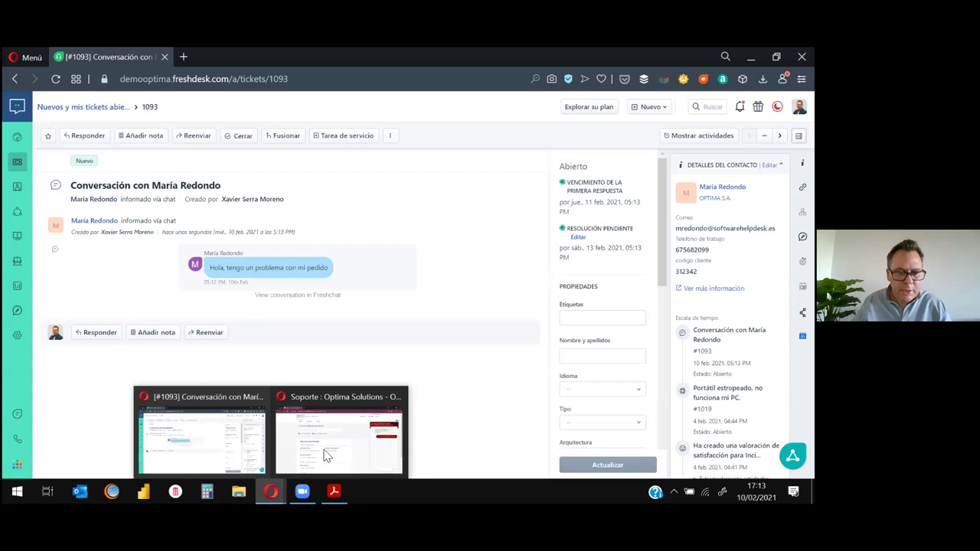
pyautogui.click(344, 436)
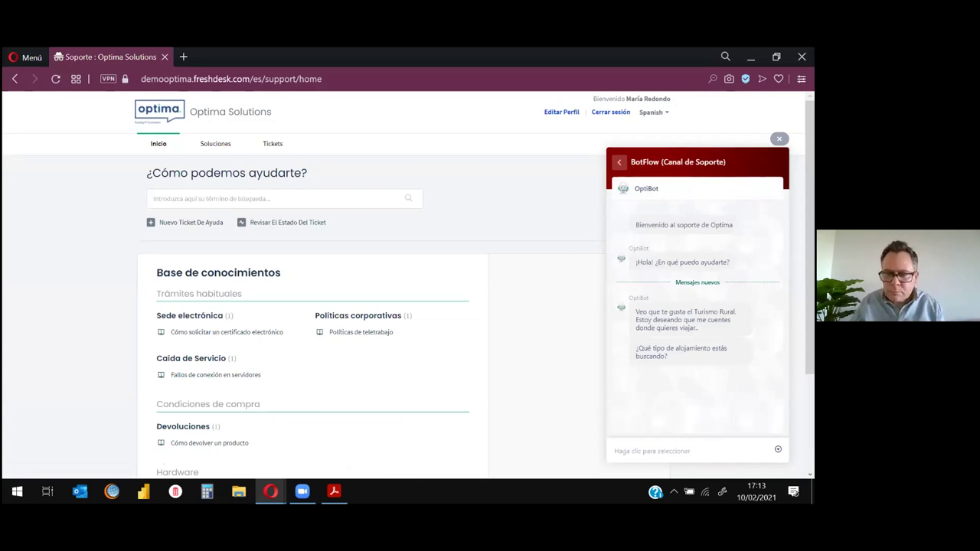
pyautogui.click(689, 450)
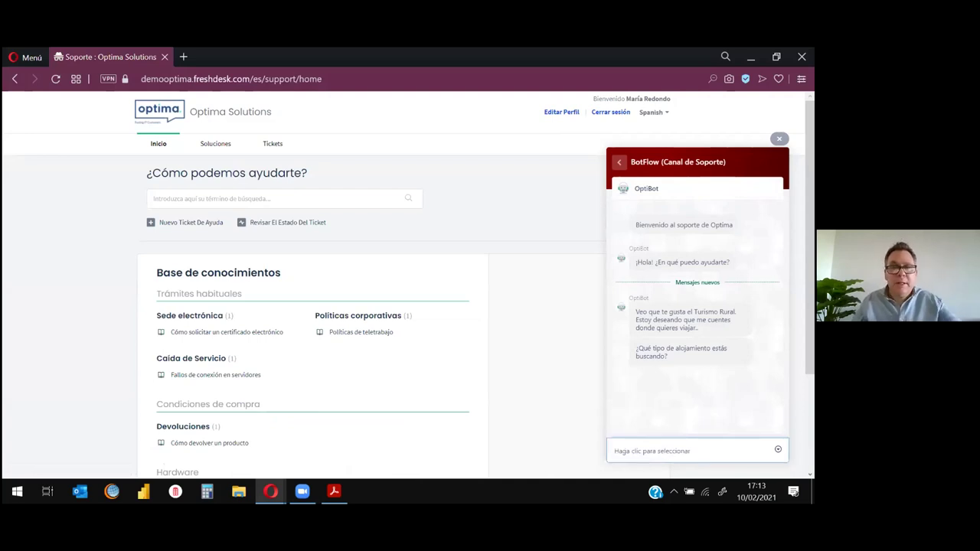
pyautogui.click(658, 450)
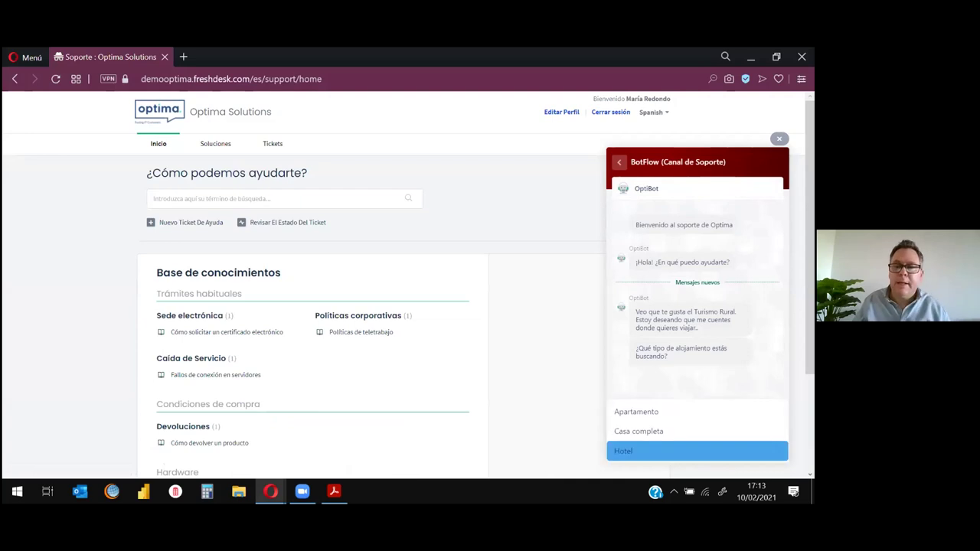
pyautogui.click(650, 412)
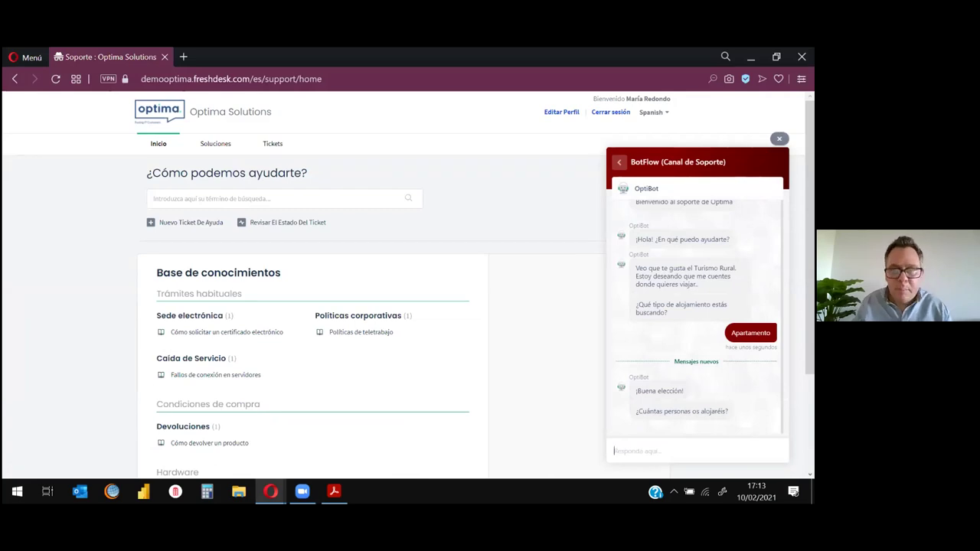
pyautogui.press('Escape')
# Step: Return to the agent window's ticket list and open the field service scheduling dashboard (Panel de programación)
pyautogui.moveTo(271, 491)
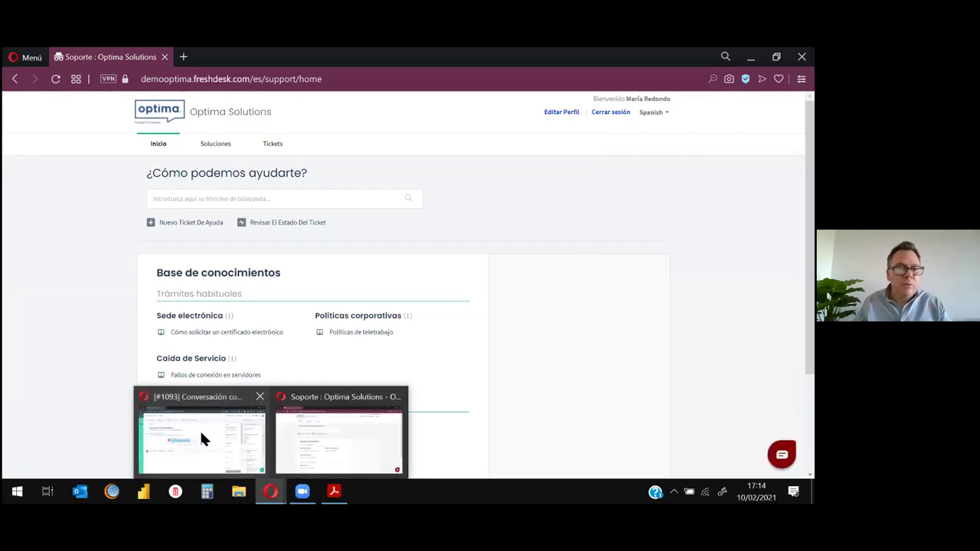
pyautogui.click(184, 444)
pyautogui.click(17, 161)
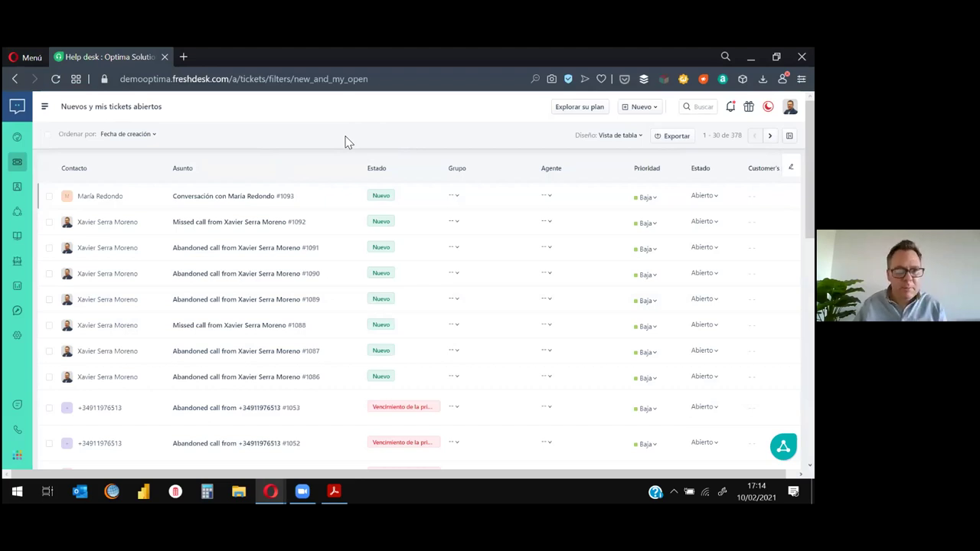
pyautogui.moveTo(16, 314)
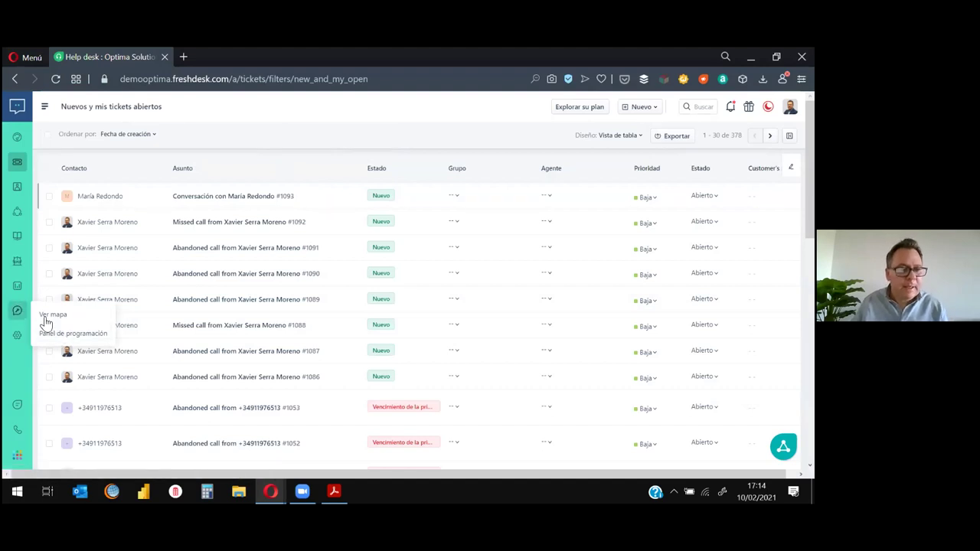
pyautogui.click(89, 337)
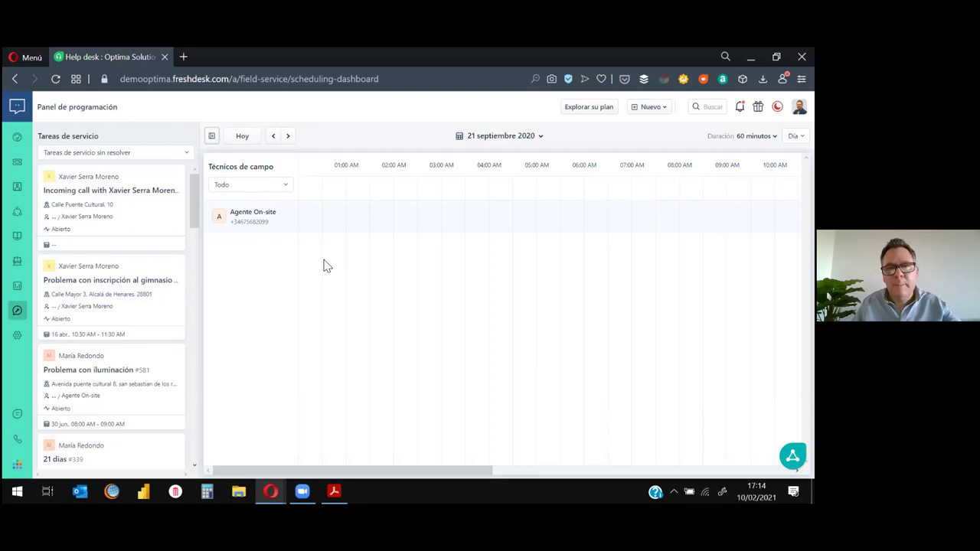
# Step: Open the unresolved service task "Problema con inscripción al gimnasio" in a new browser tab, and close that tab to return to the scheduling dashboard
pyautogui.moveTo(158, 220); pyautogui.dragTo(176, 265)
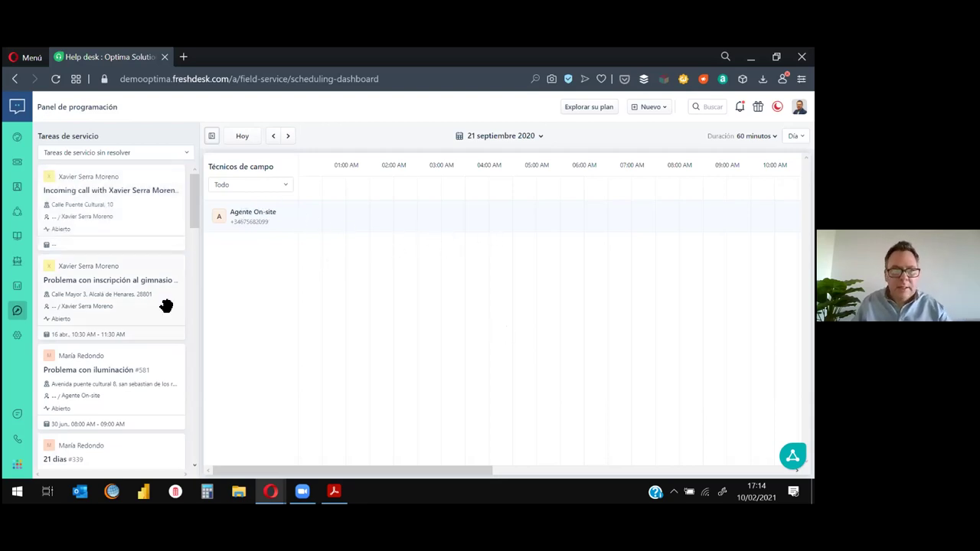
pyautogui.click(105, 280)
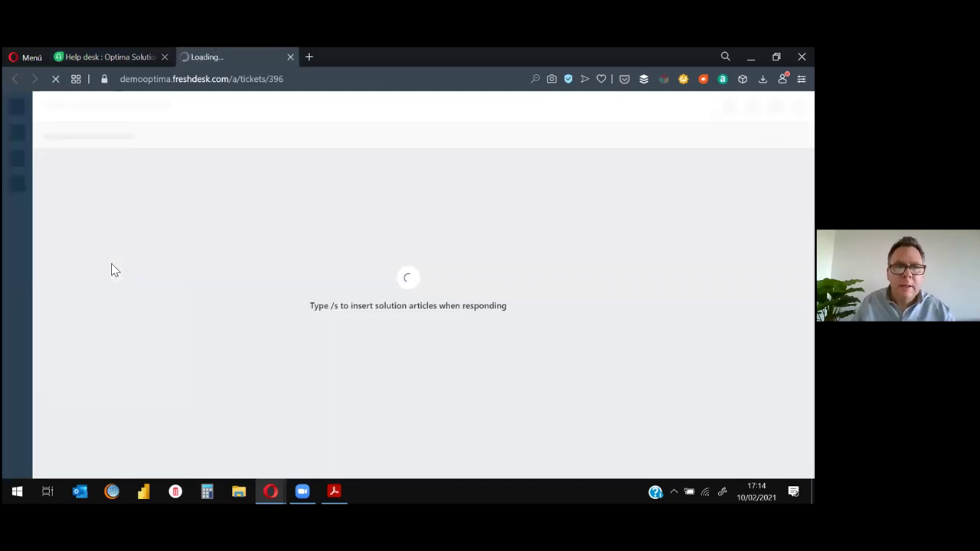
pyautogui.hotkey('ctrl', 'w')
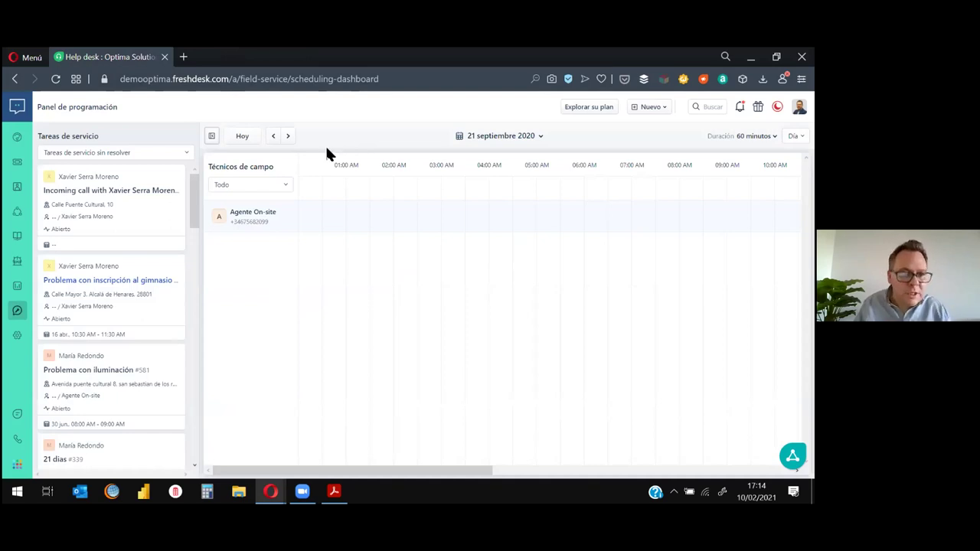
# Step: From the ticket list, open the "Chat de Web" ticket #1039 to review its chatbot conversation, and return to the list
pyautogui.click(17, 164)
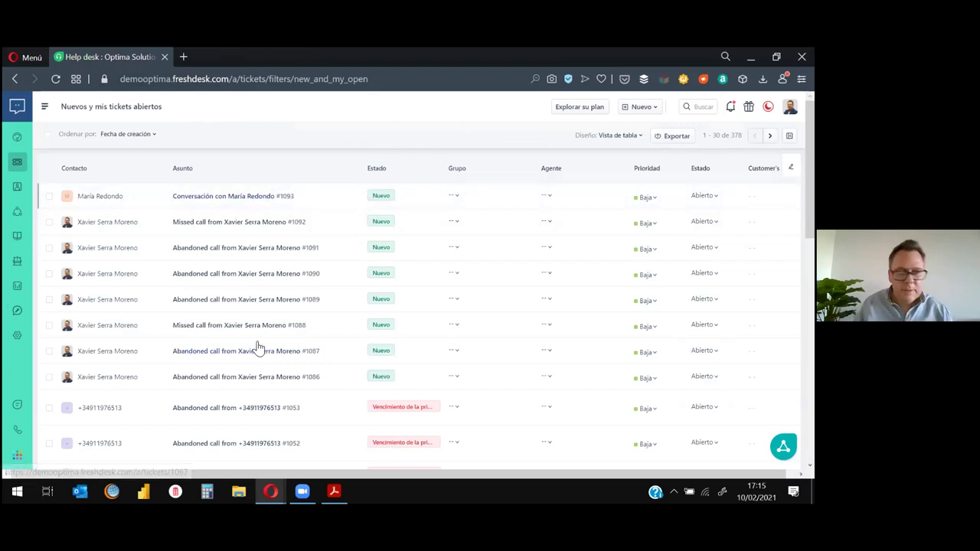
pyautogui.scroll(-4, 248, 435)
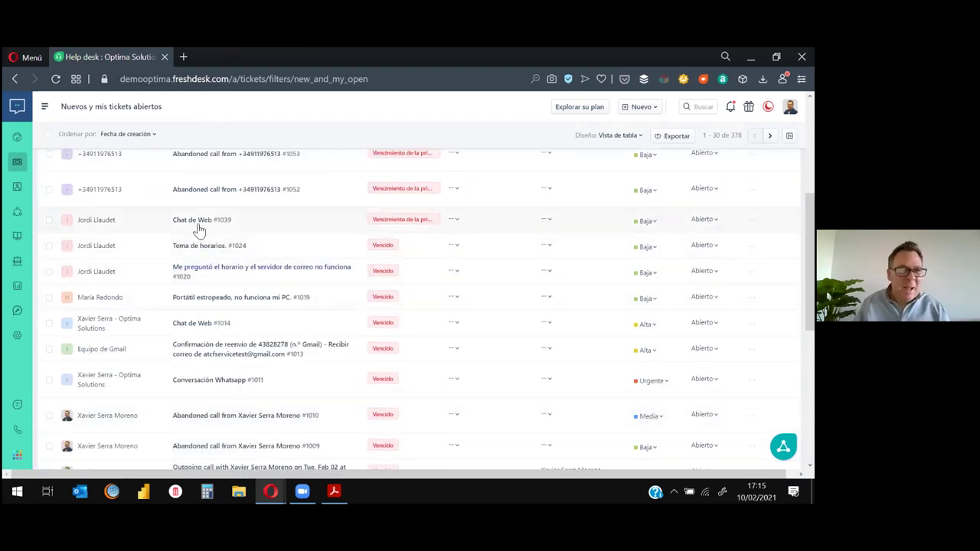
pyautogui.moveTo(197, 224)
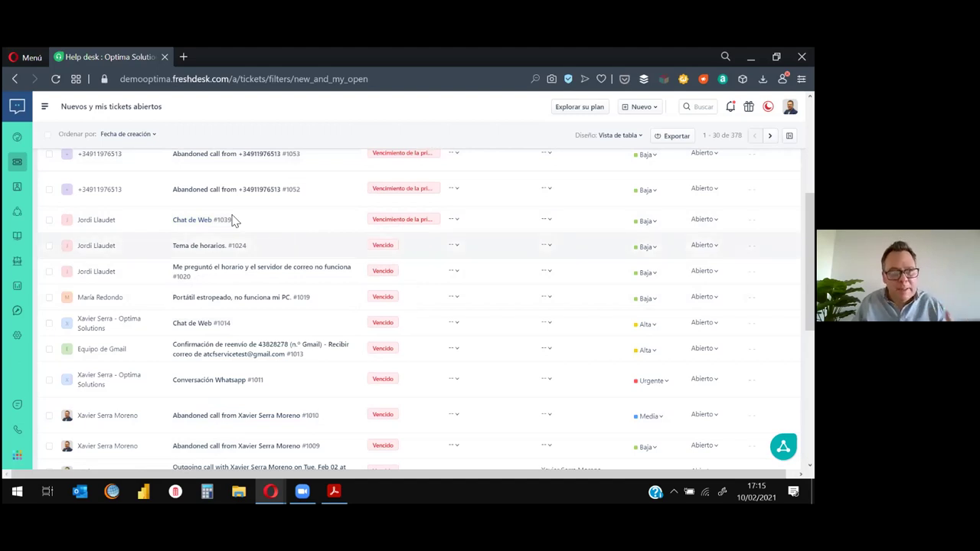
pyautogui.click(201, 222)
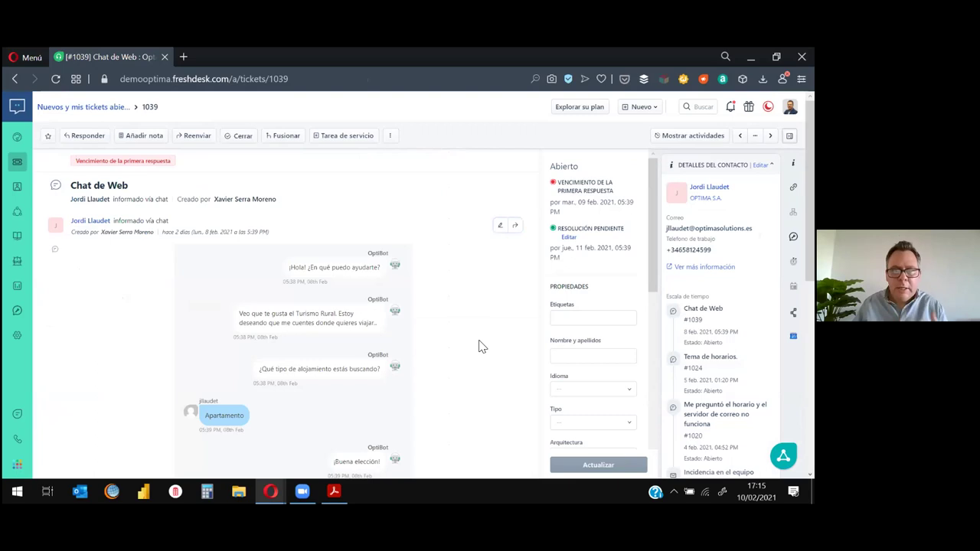
pyautogui.click(17, 163)
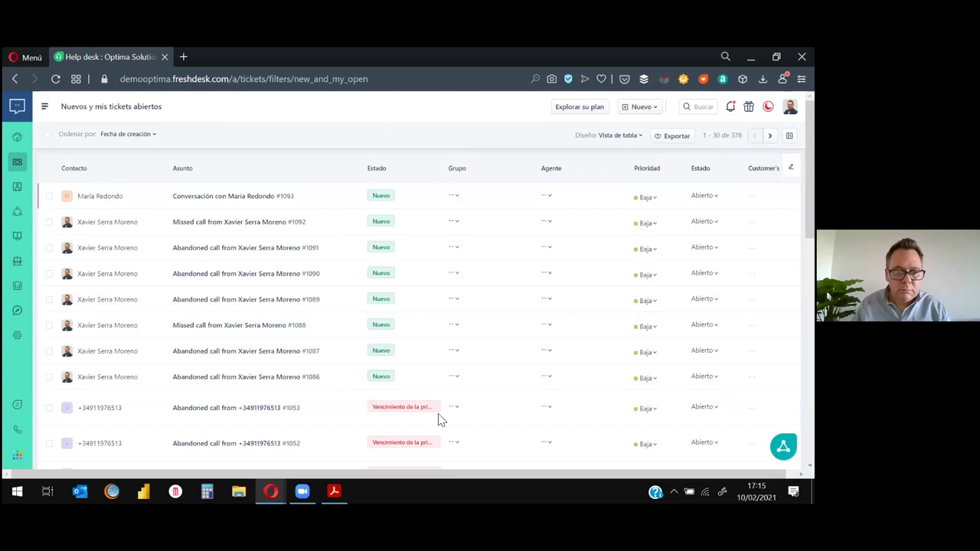
pyautogui.hotkey('alt', 'Tab')
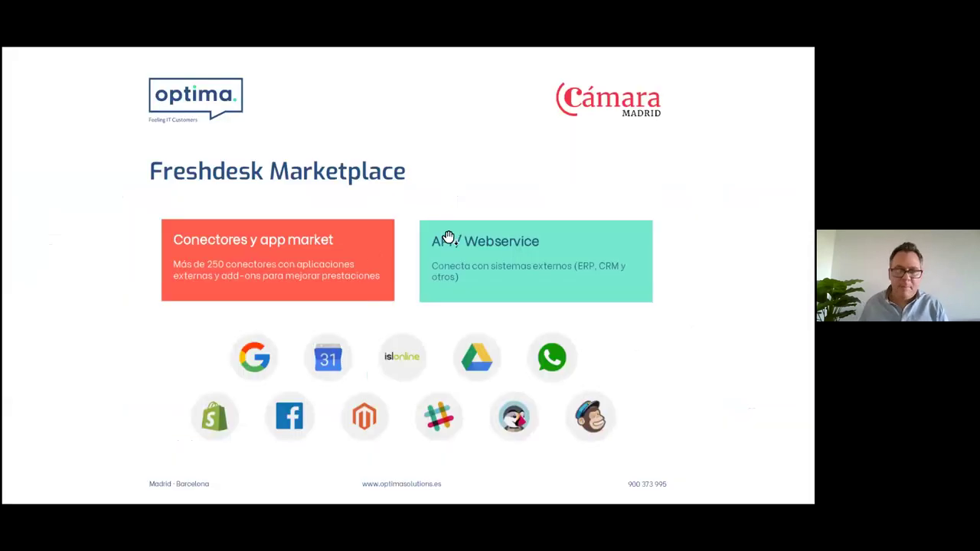
pyautogui.press('Right')
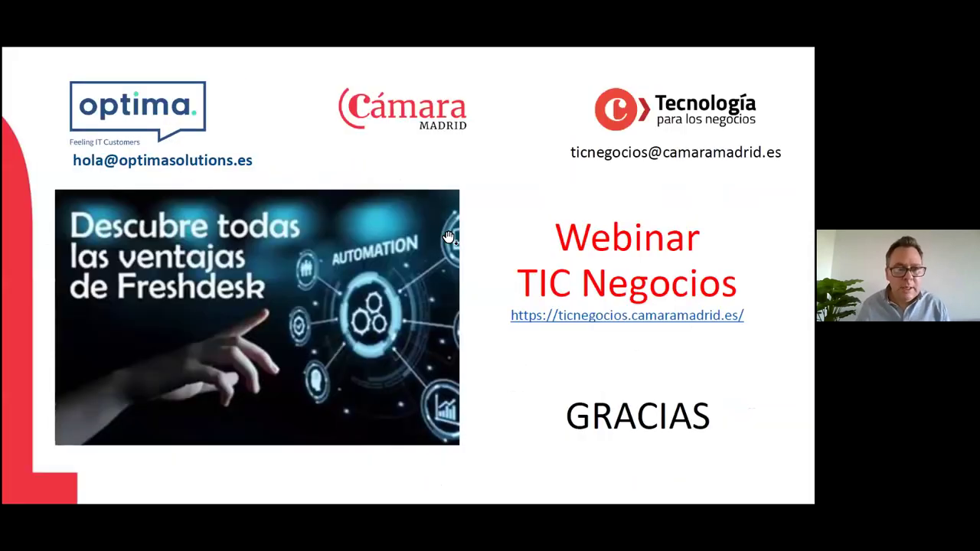